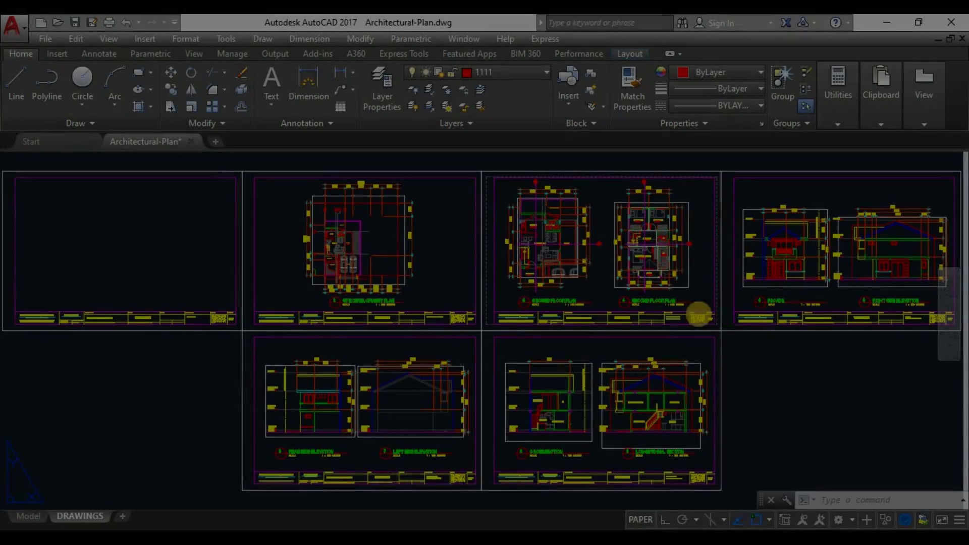
Step: Zoom and pan the AutoCAD sheets to read the Facade elevation's level marks up to EL(+8250)
scroll(801, 327, "down", 3)
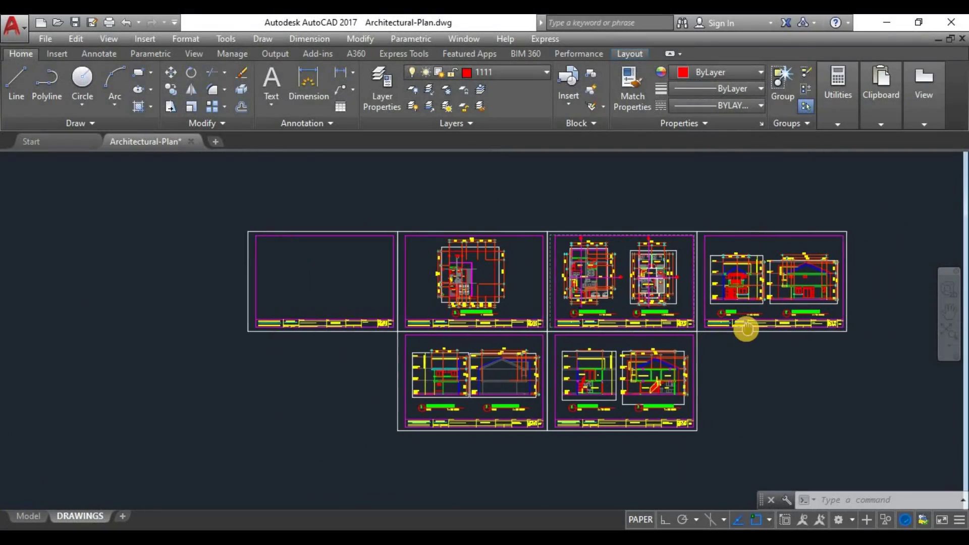
scroll(743, 323, "up", 5)
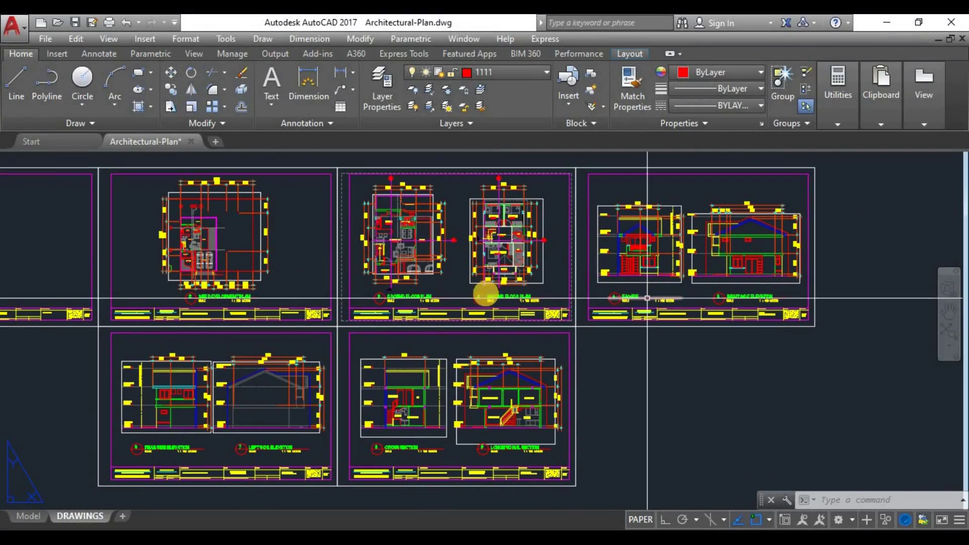
middle_click_drag(654, 284, 590, 285)
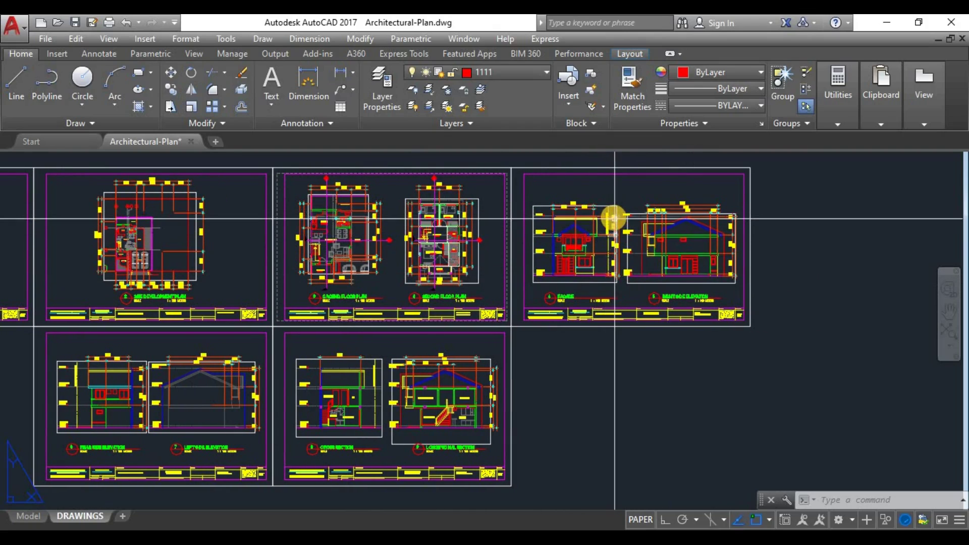
scroll(615, 219, "up", 5)
scroll(505, 252, "up", 3)
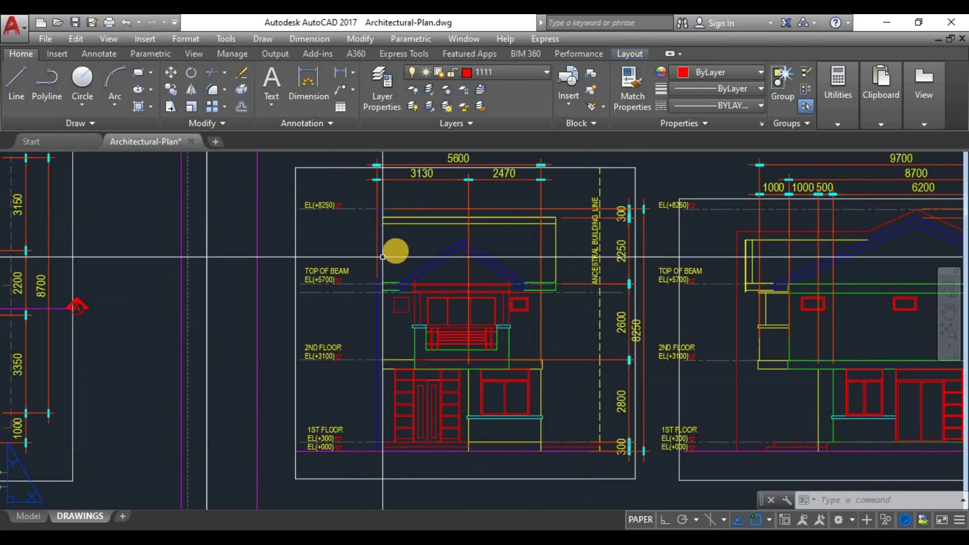
middle_click_drag(382, 256, 405, 249)
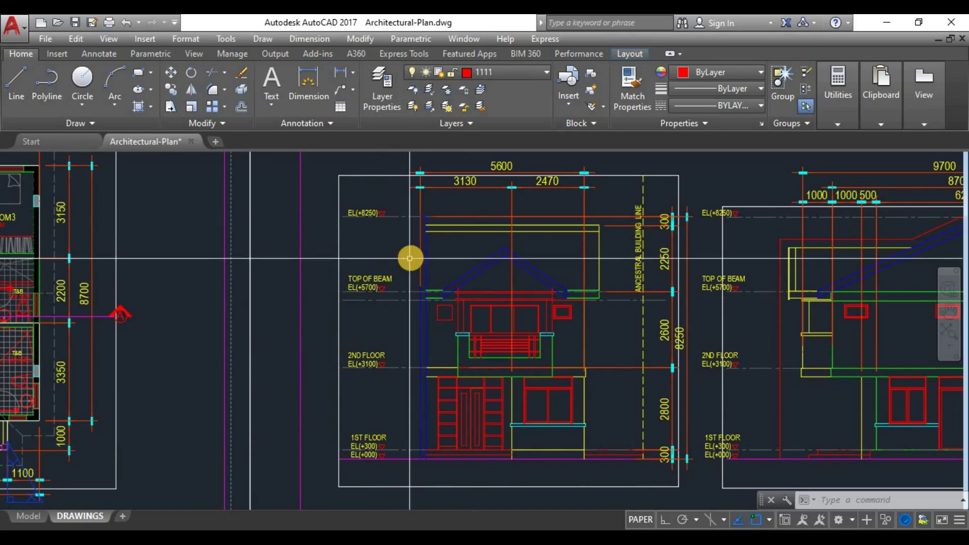
left_click(403, 304)
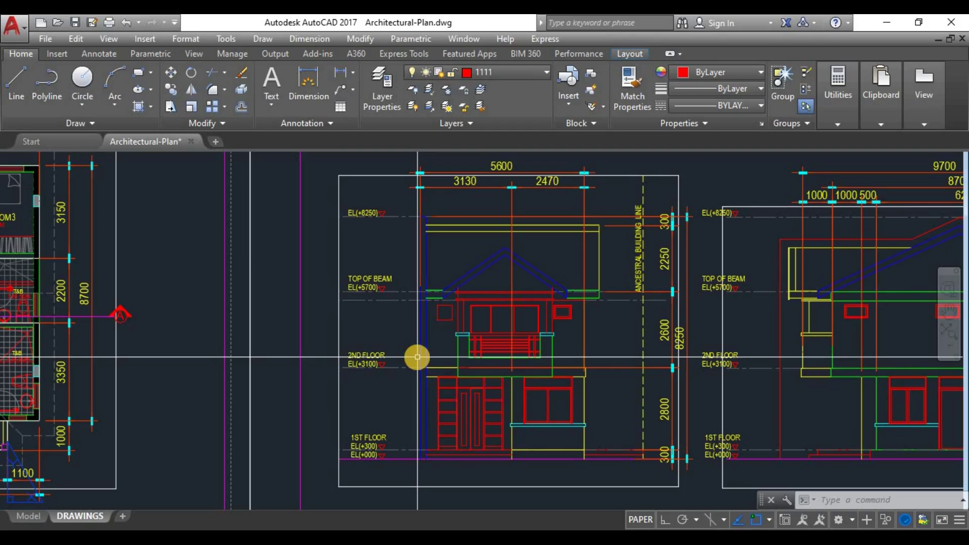
middle_click_drag(497, 303, 480, 303)
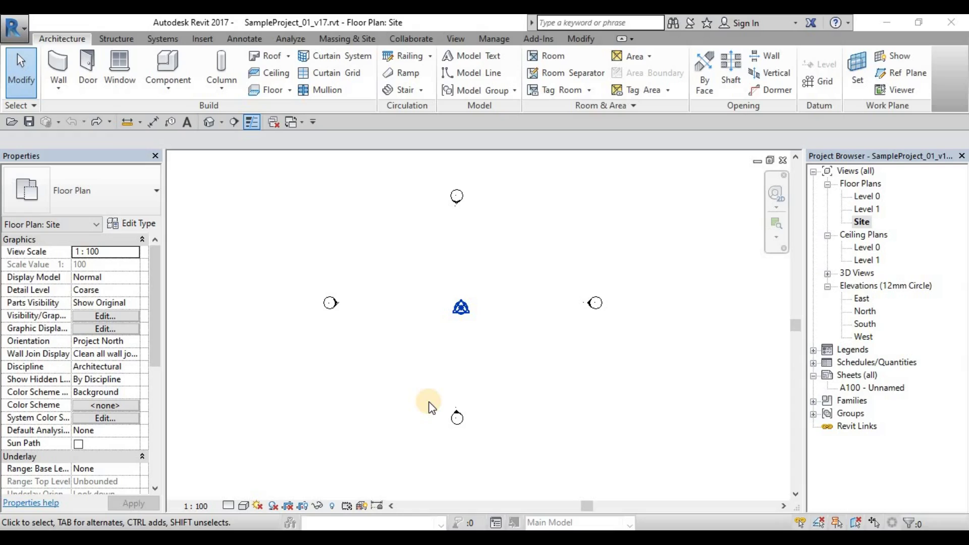
Step: Return to Revit and pick the South elevation after trying North and West in the Project Browser
left_click(480, 394)
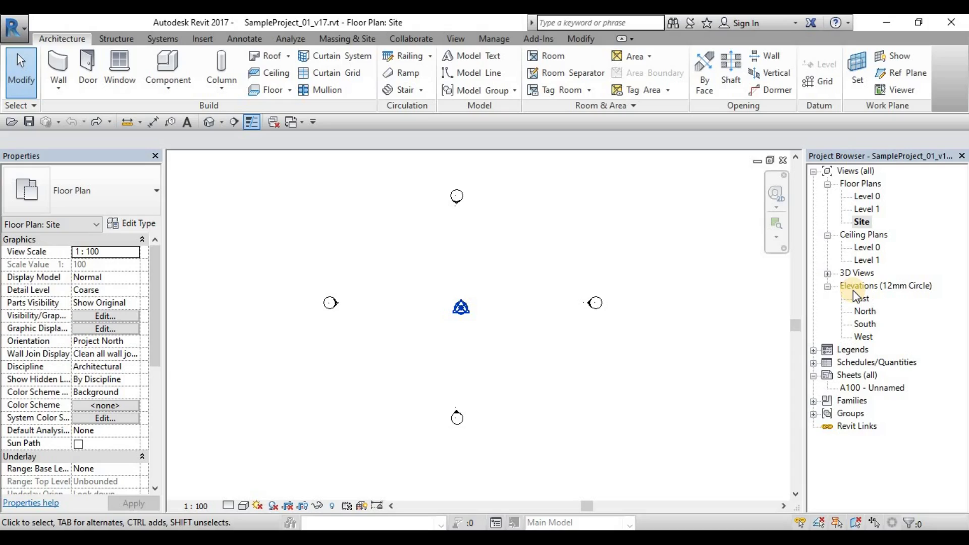
left_click(865, 310)
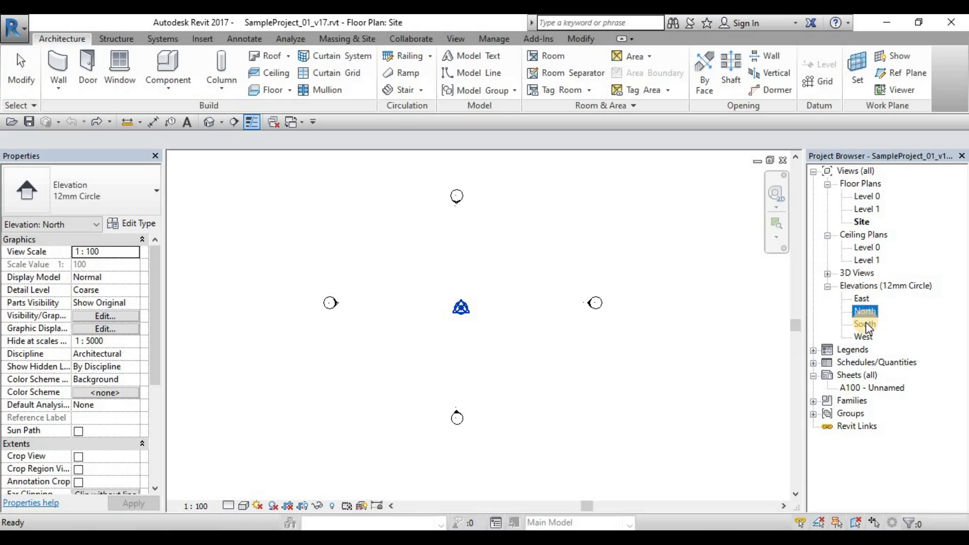
left_click(866, 324)
left_click(864, 337)
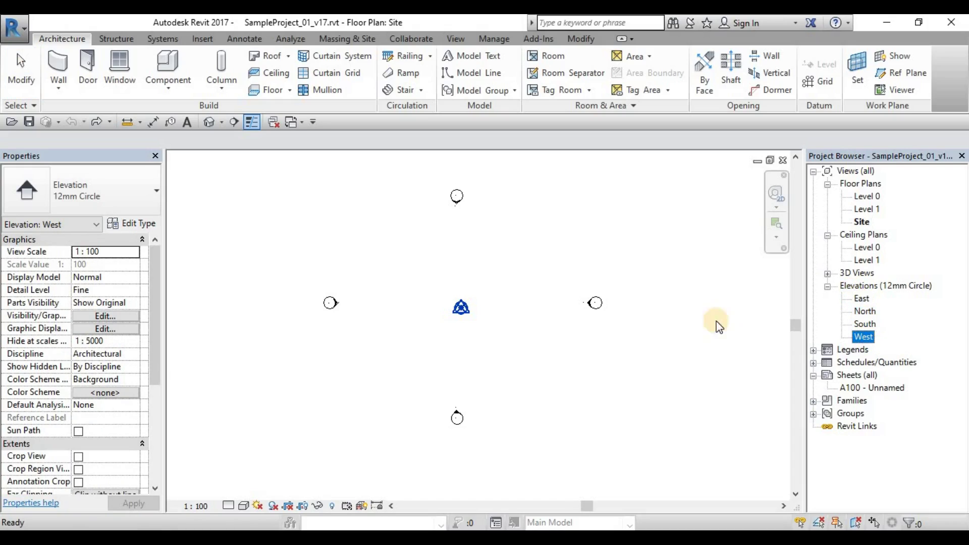
left_click(869, 324)
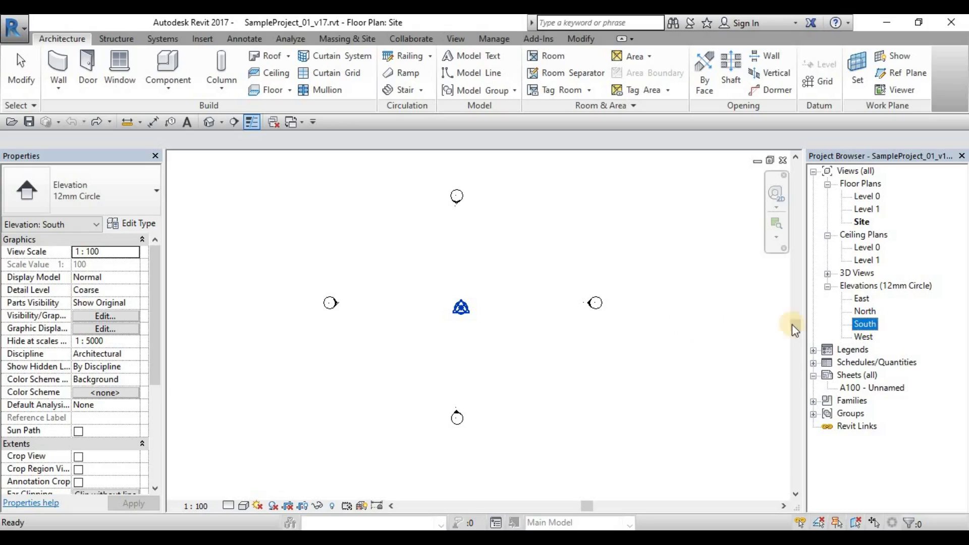
Step: Open the South elevation and inspect its Level 0 (0) and Level 1 (4000) lines
double_click(866, 324)
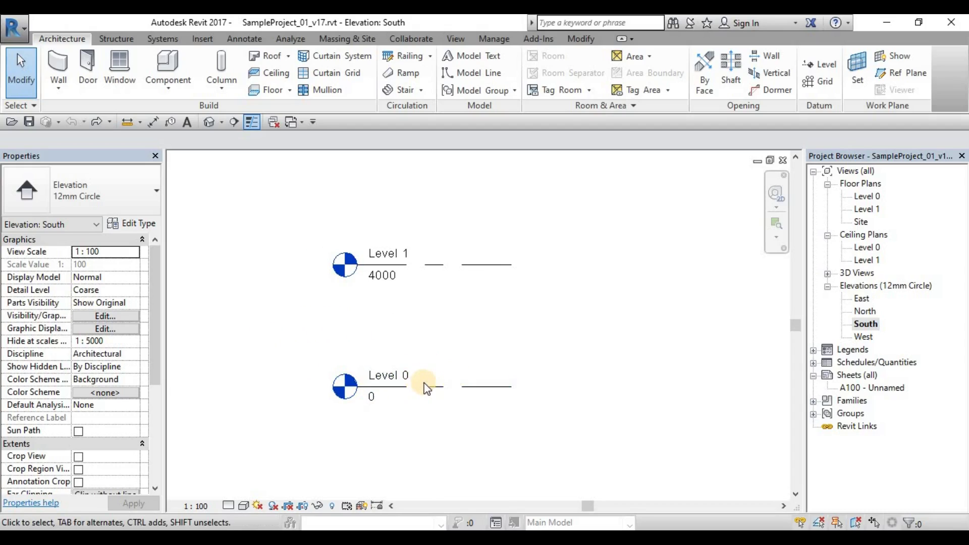
left_click(402, 389)
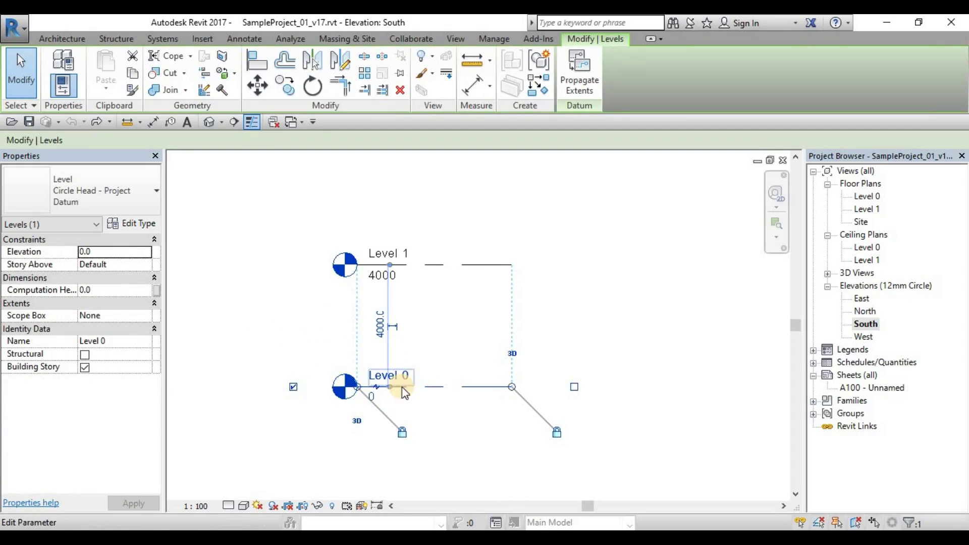
left_click(869, 196)
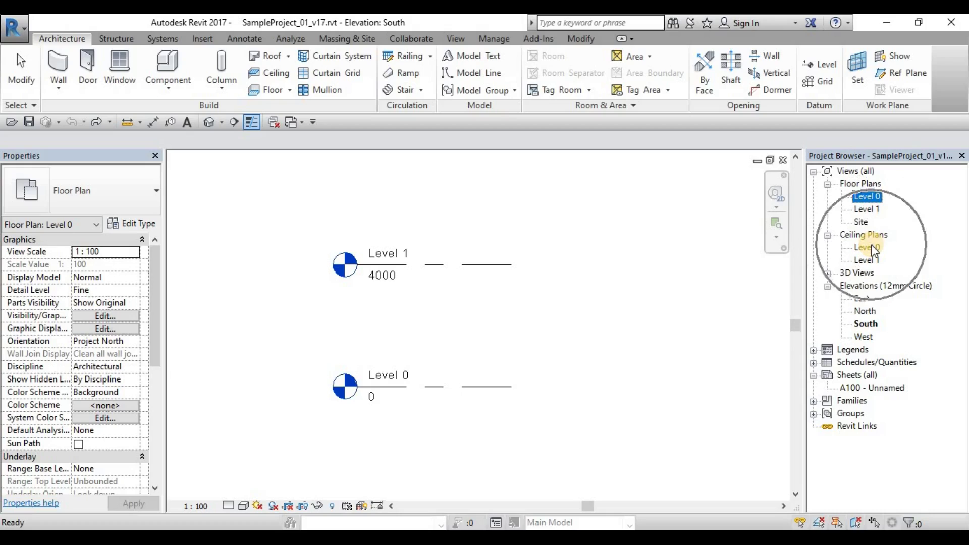
left_click(375, 395)
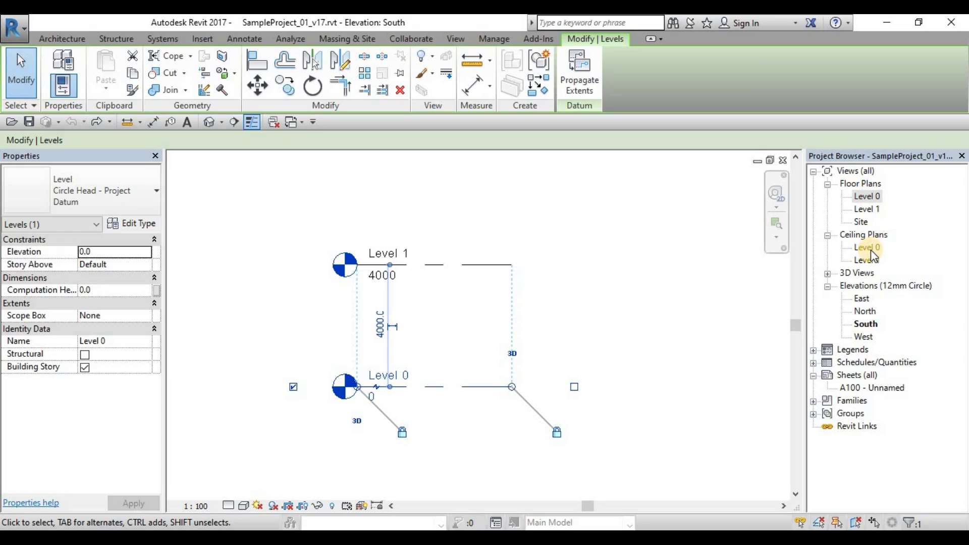
left_click(640, 270)
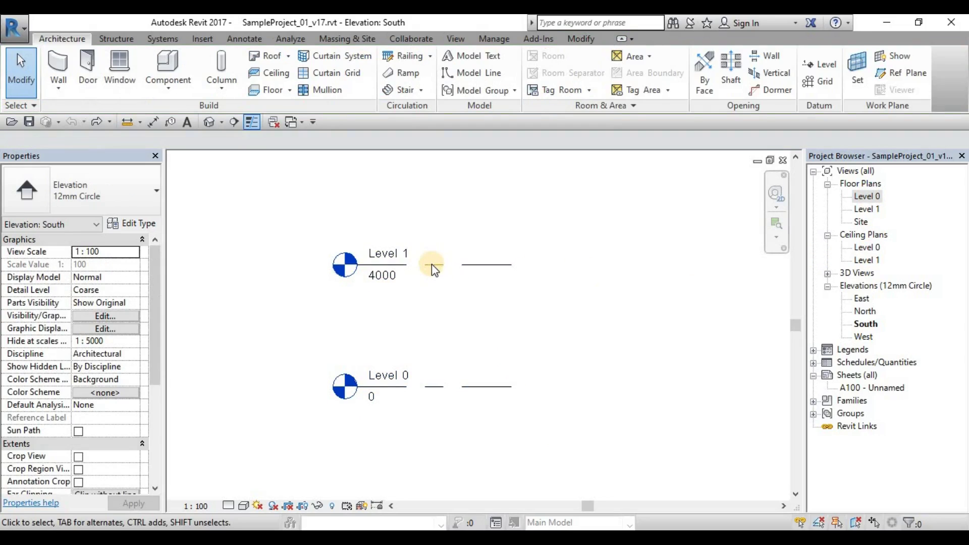
left_click(433, 266)
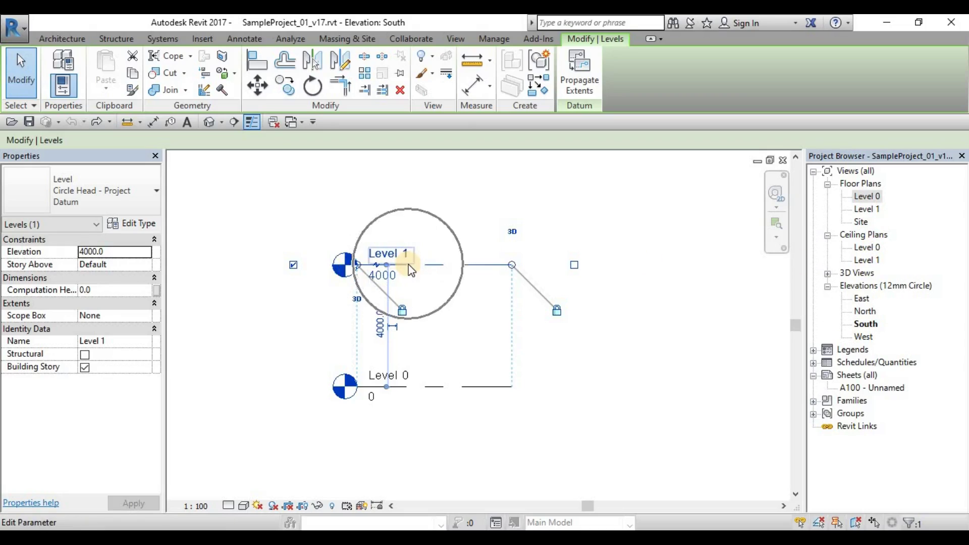
left_click(630, 238)
middle_click_drag(601, 279, 552, 279)
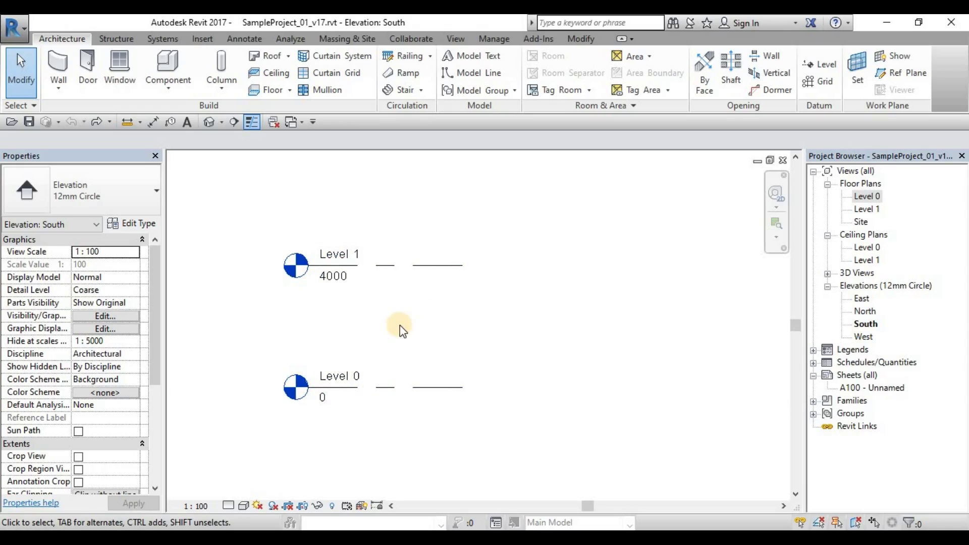
middle_click_drag(421, 336, 473, 337)
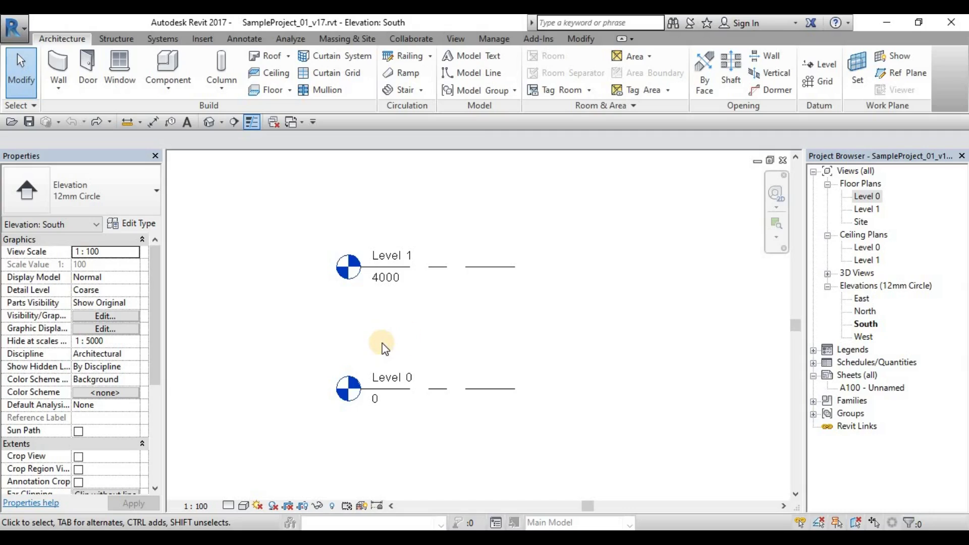
middle_click_drag(385, 325, 380, 327)
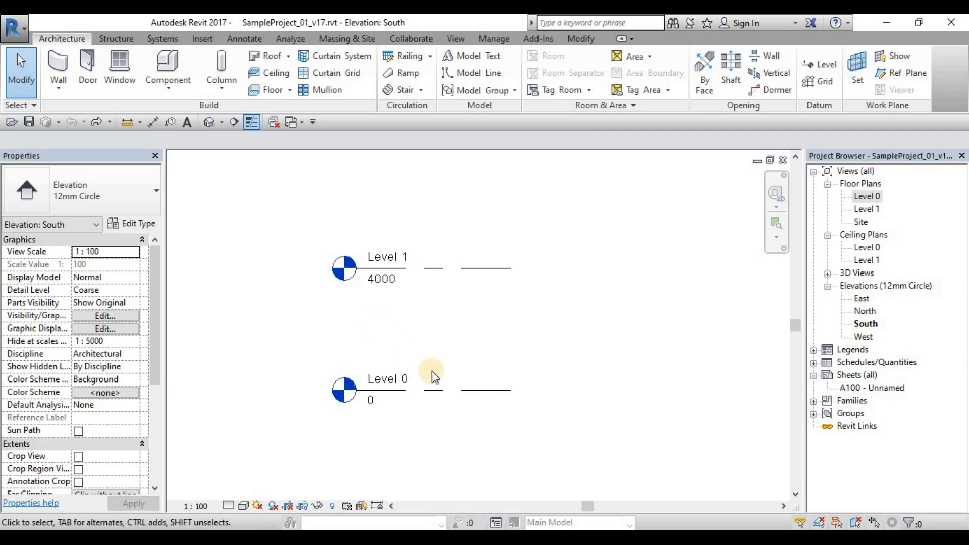
middle_click_drag(437, 402, 426, 405)
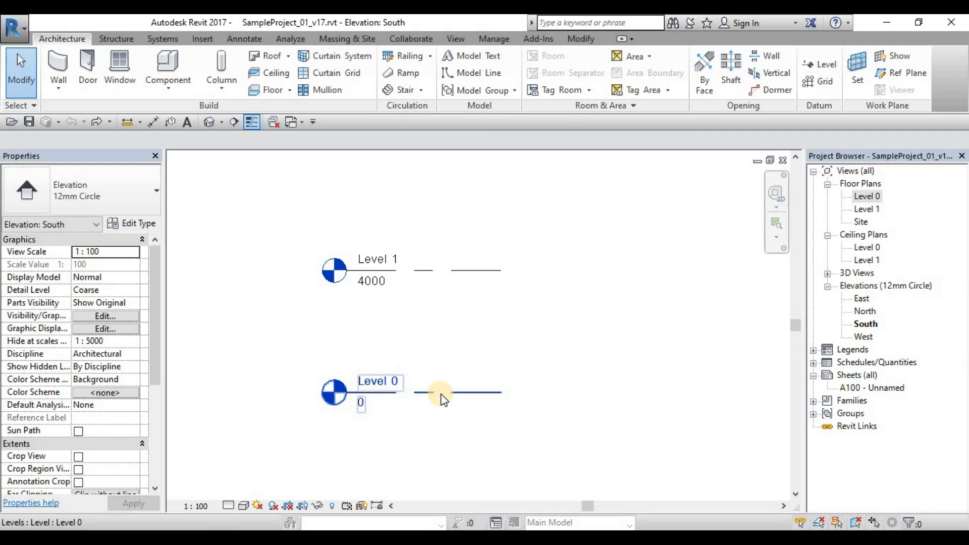
Step: Rename Level 0 to 'Ground Level', renaming its matching floor and ceiling plan views too
left_click(389, 390)
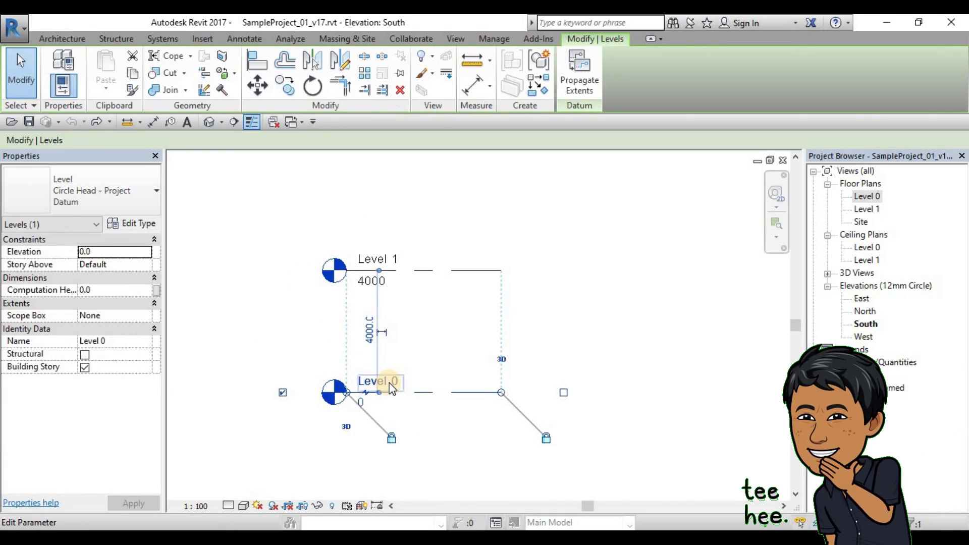
left_click(384, 383)
type("gROUND")
key("BackSpace")
key("BackSpace")
key("BackSpace")
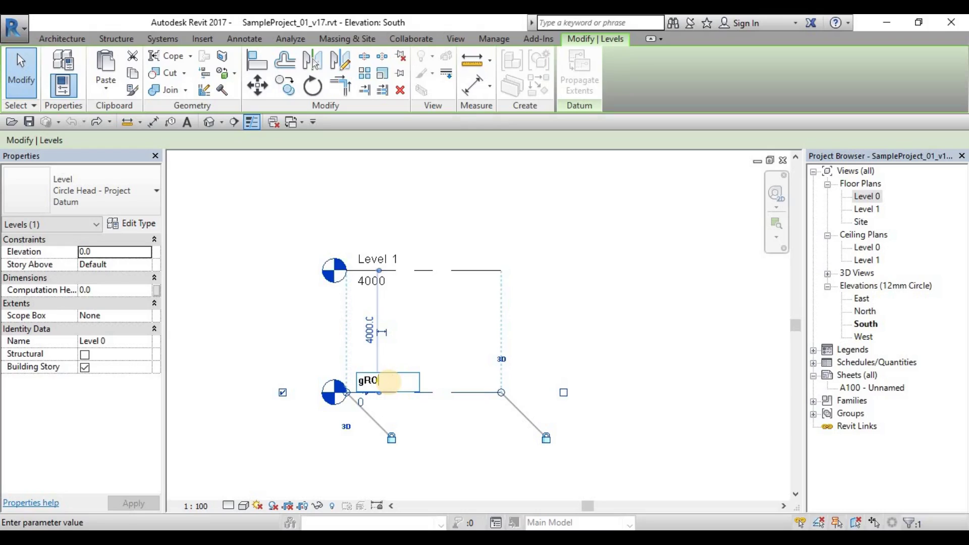
key("BackSpace")
key("BackSpace")
key("BackSpace")
type("Go")
type("r")
key("BackSpace")
key("BackSpace")
type("round Level")
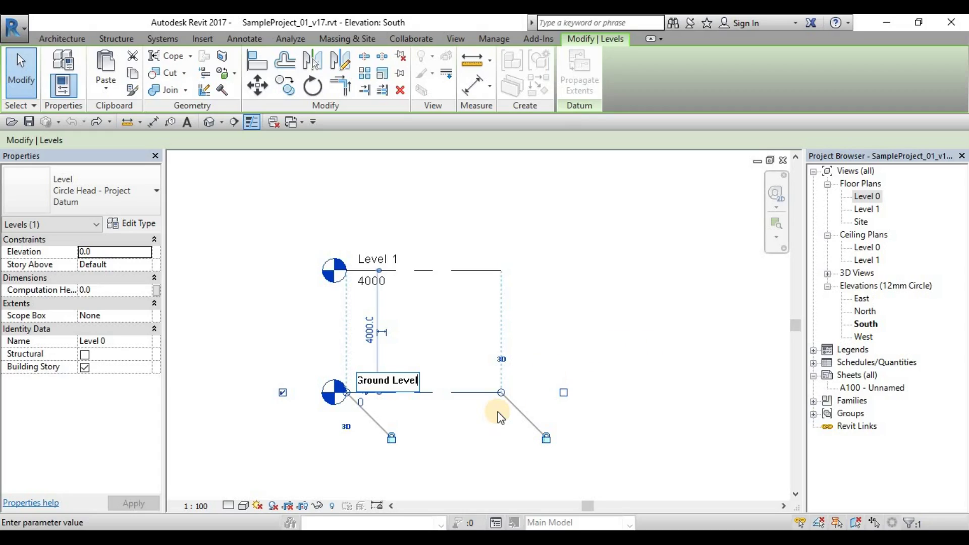
key("Return")
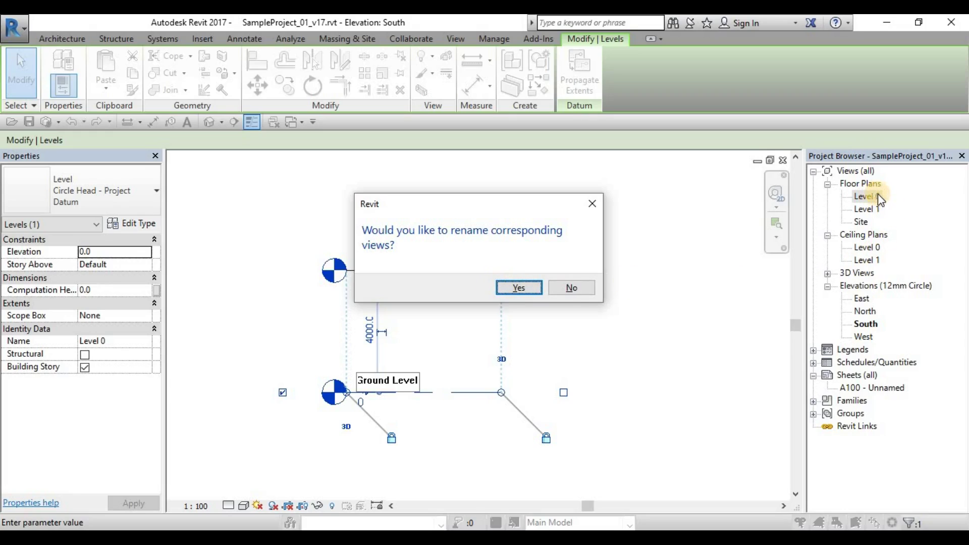
left_click(520, 288)
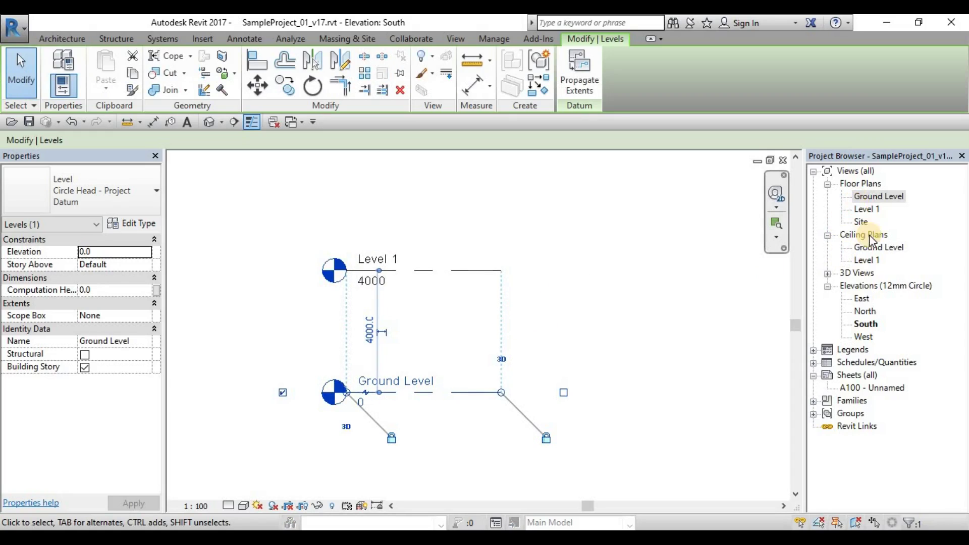
Step: Rename Level 1 to '1st Floor' and accept renaming its floor and ceiling plan views
left_click(565, 317)
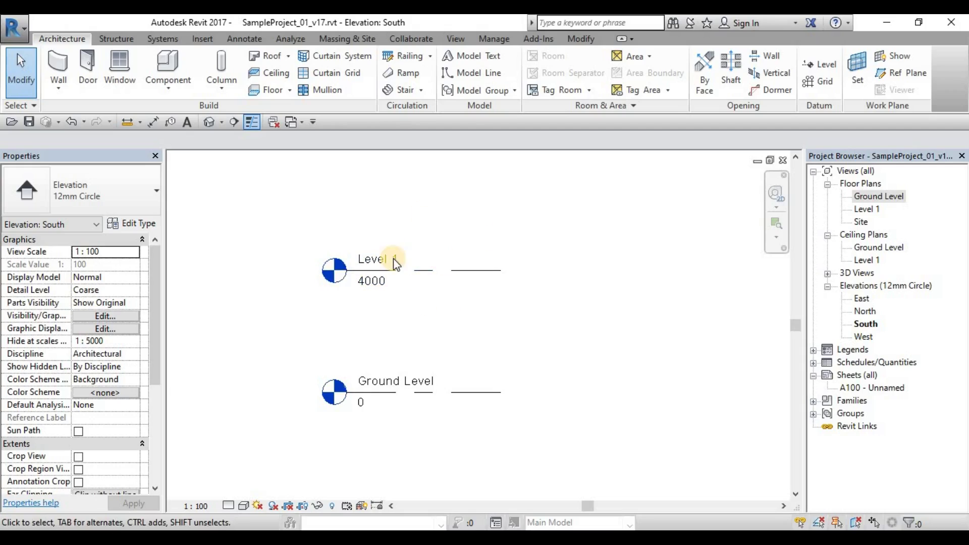
left_click(429, 275)
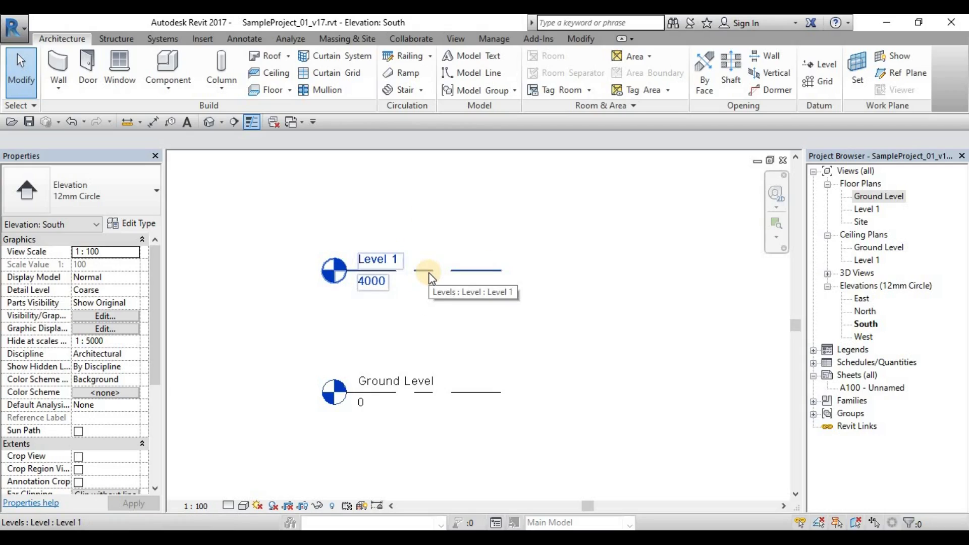
left_click(427, 272)
left_click(387, 259)
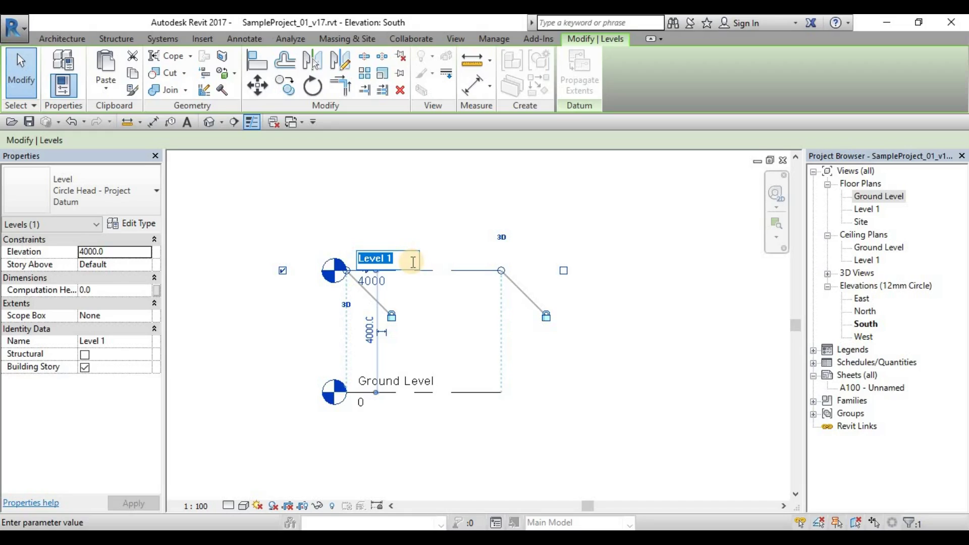
left_click(416, 233)
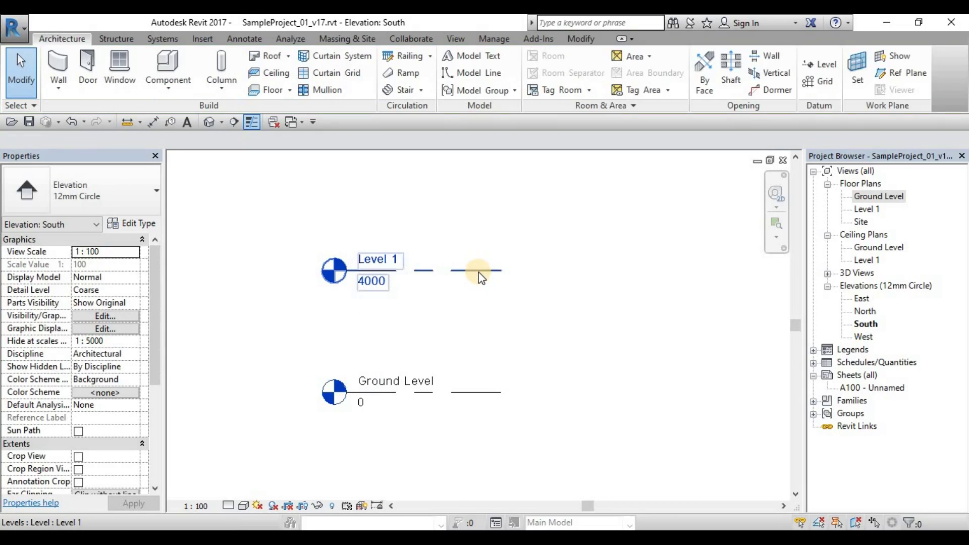
left_click(479, 271)
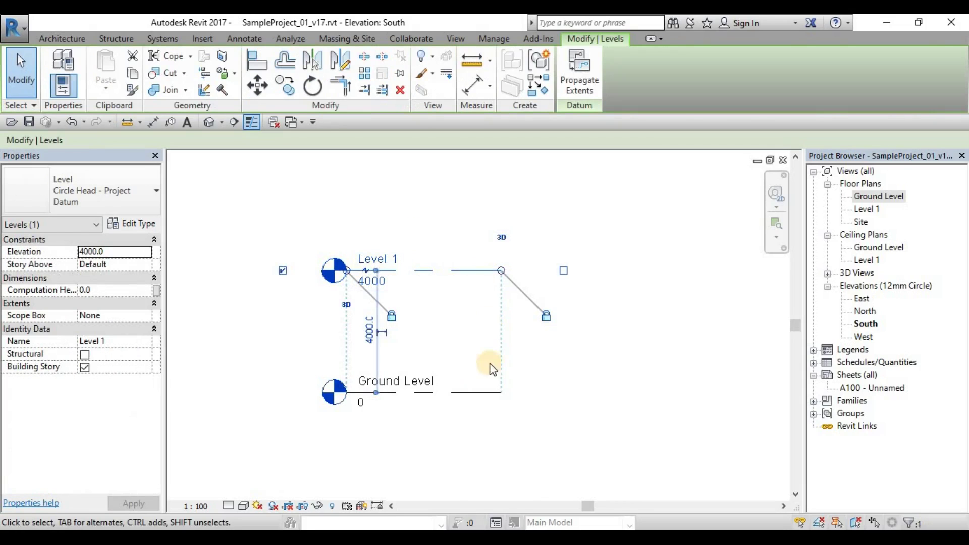
left_click(396, 261)
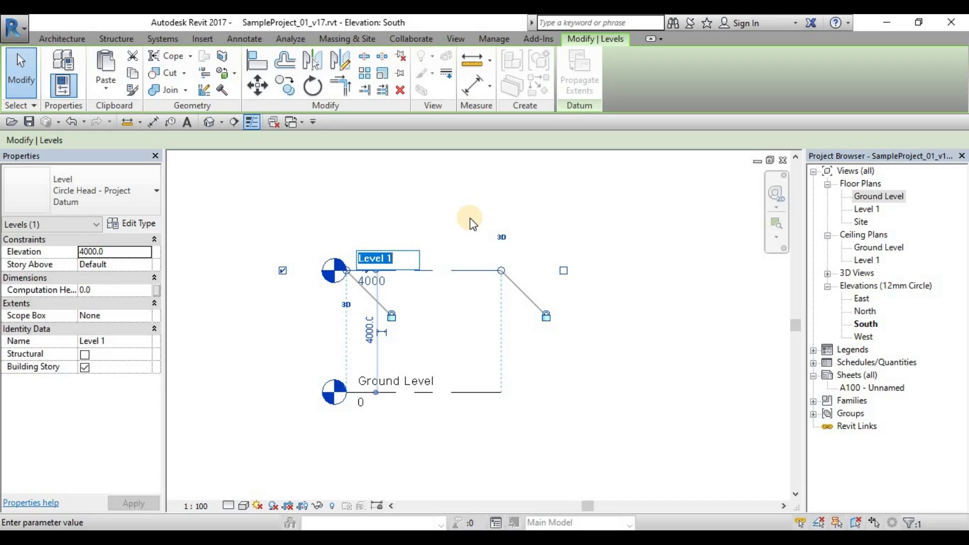
type("1st Floor")
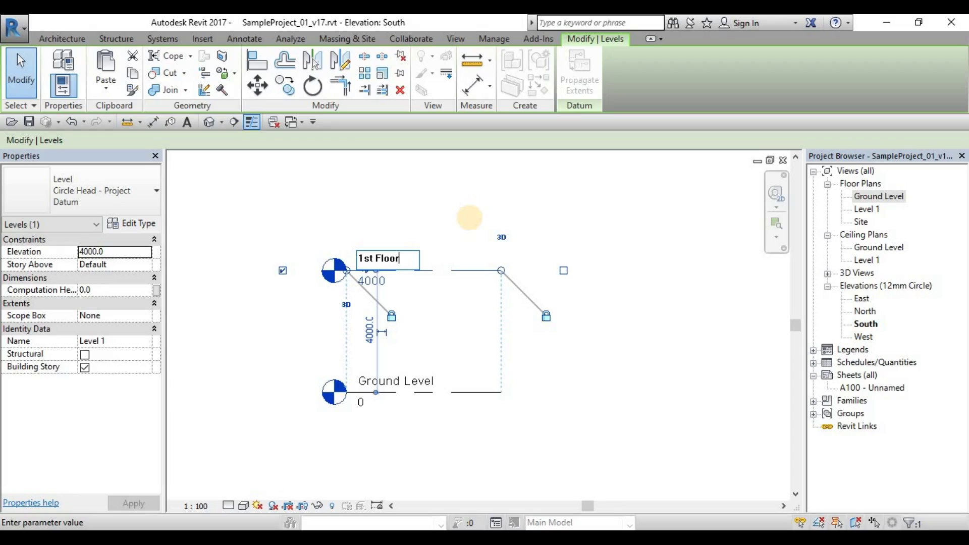
left_click(436, 207)
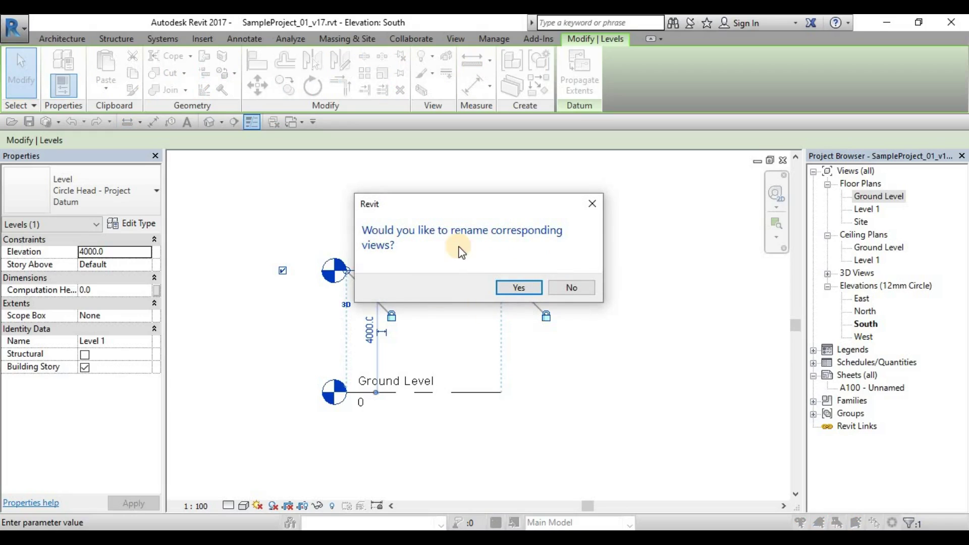
left_click(513, 291)
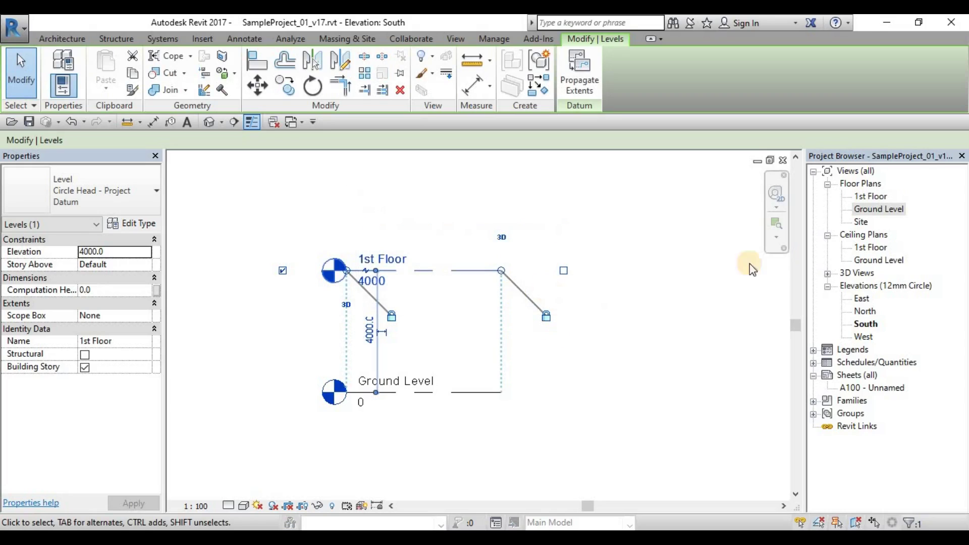
left_click(569, 219)
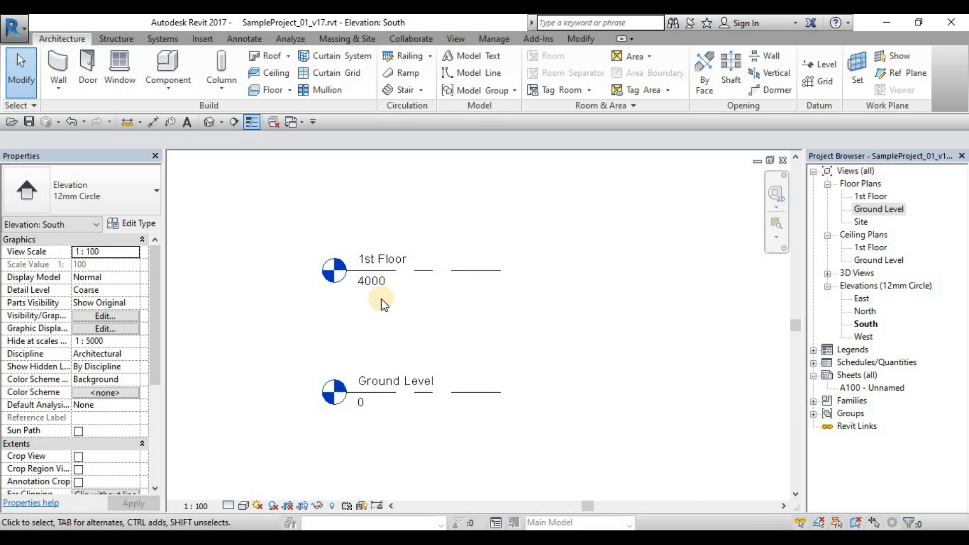
Step: Change the 1st Floor level's elevation from 4000 to 300
left_click(483, 273)
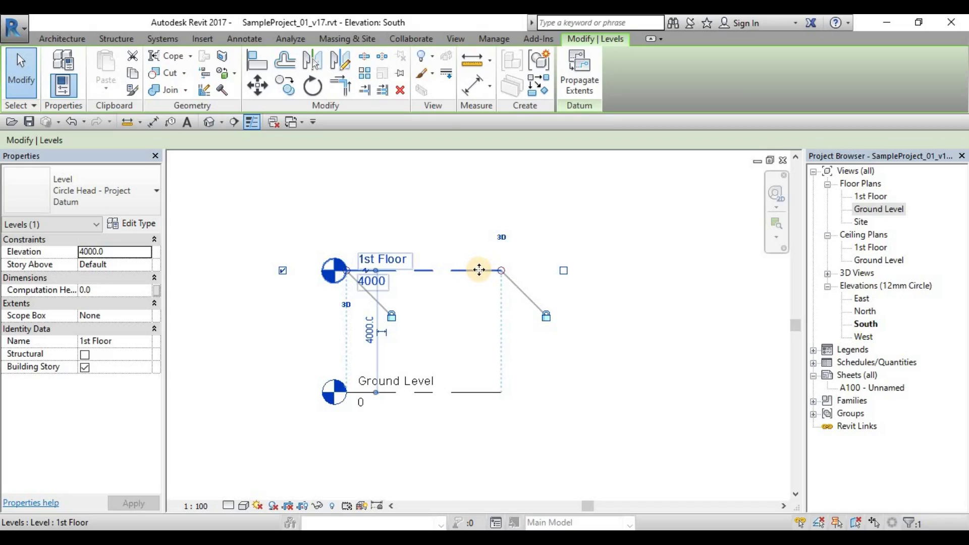
left_click(480, 271)
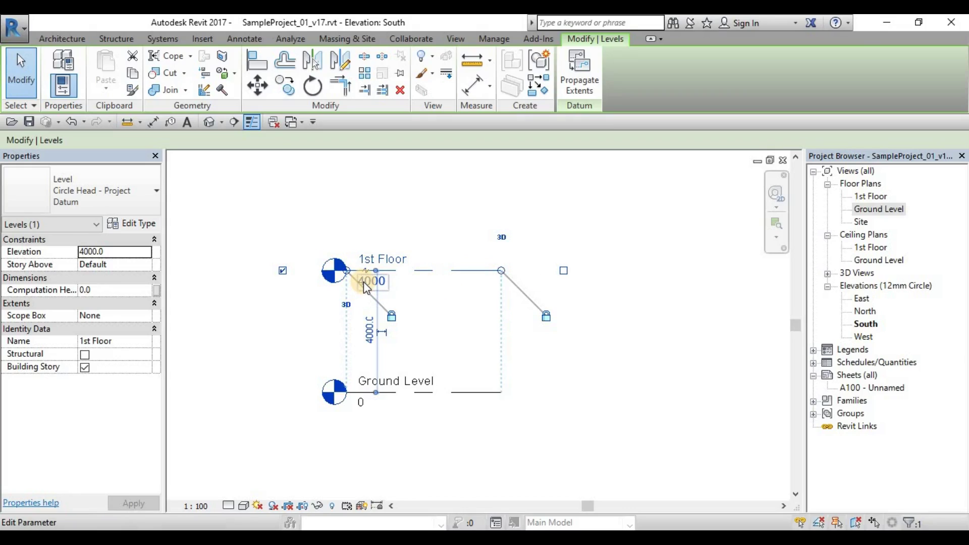
left_click(364, 282)
left_click(364, 319)
key("Escape")
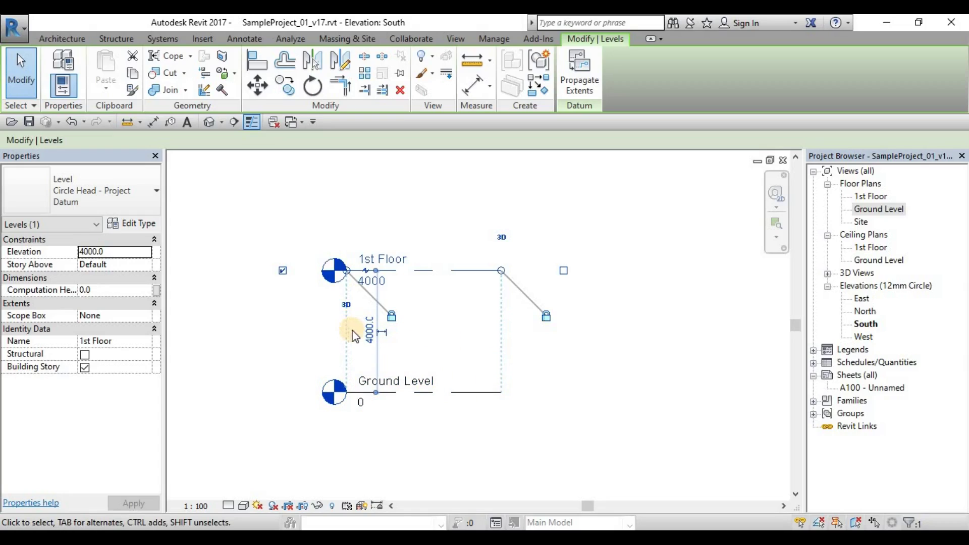
left_click(370, 330)
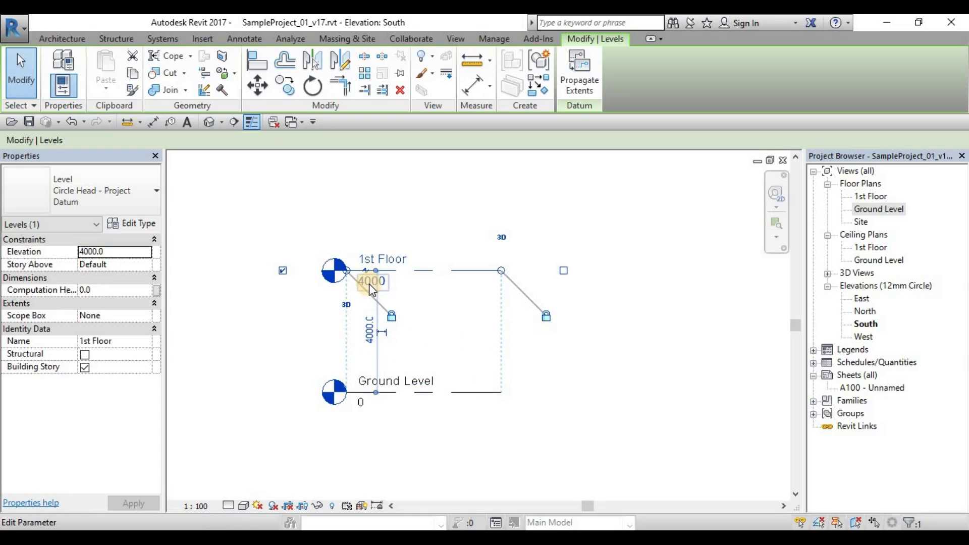
key("Return")
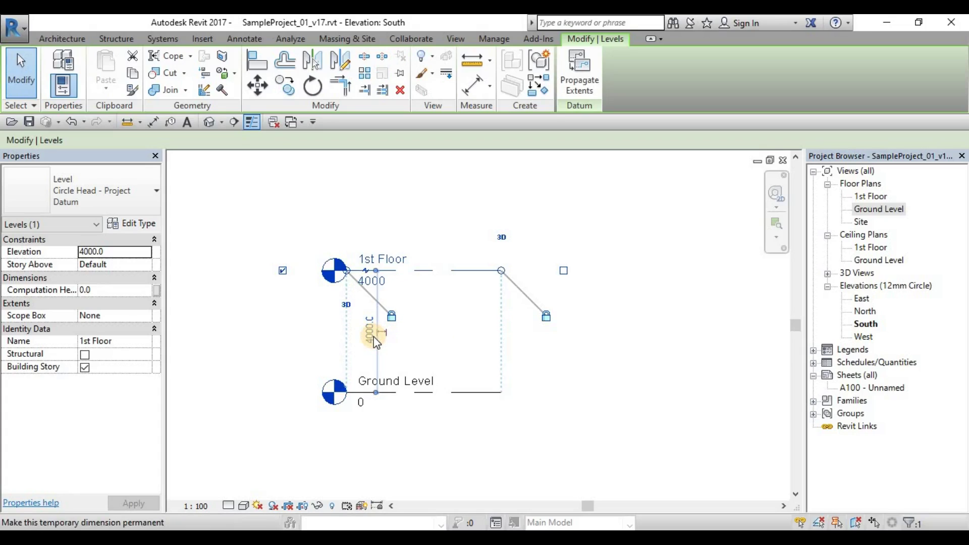
left_click(366, 286)
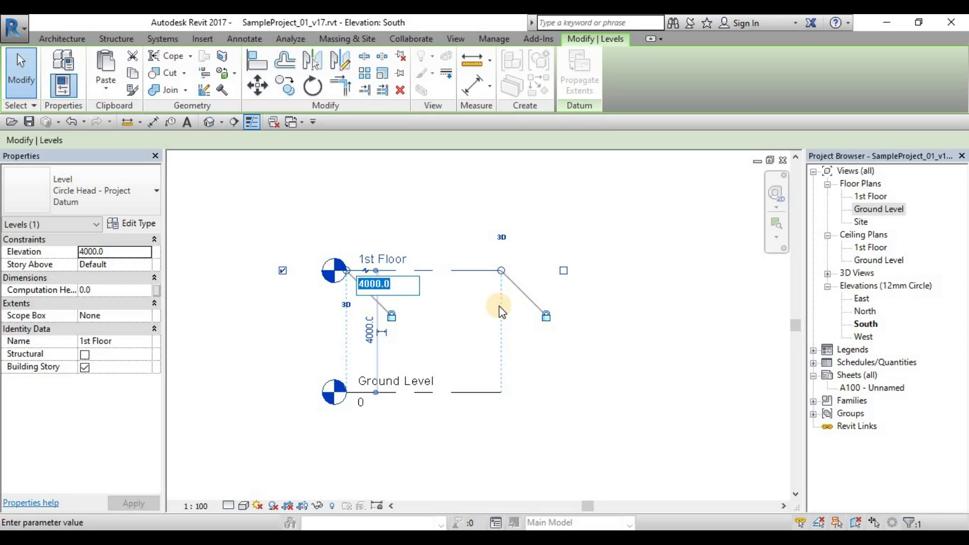
type("300")
key("Return")
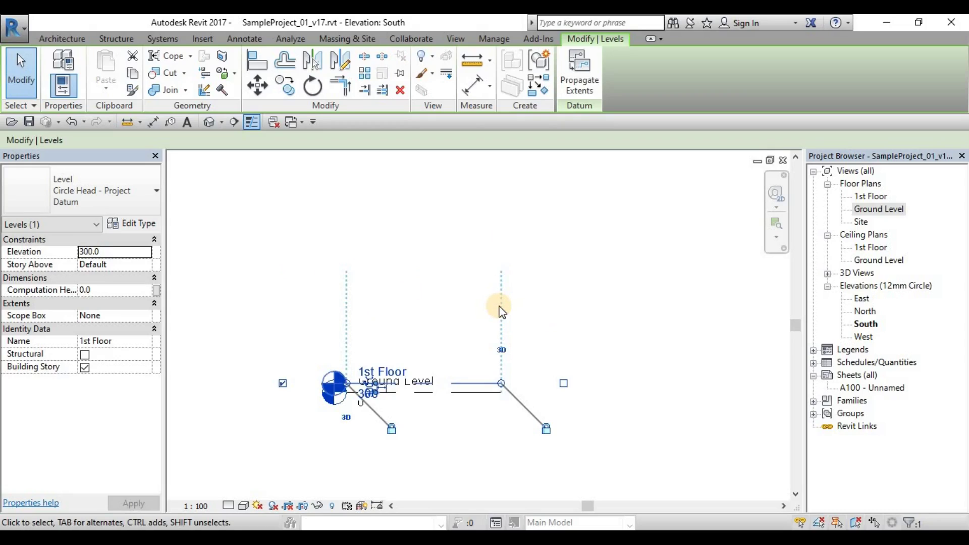
left_click(672, 292)
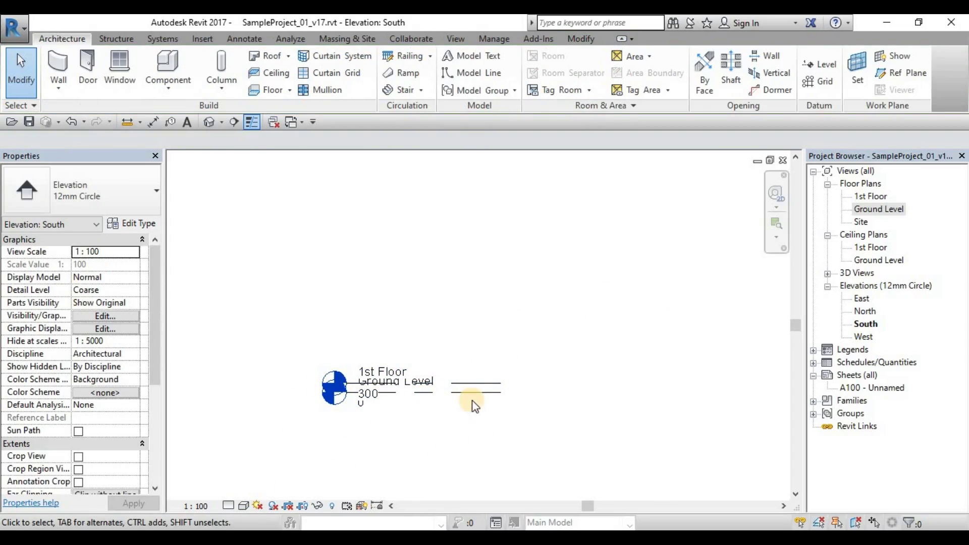
Step: Set the South elevation's view scale to 1 : 25 and frame both level lines
left_click(194, 507)
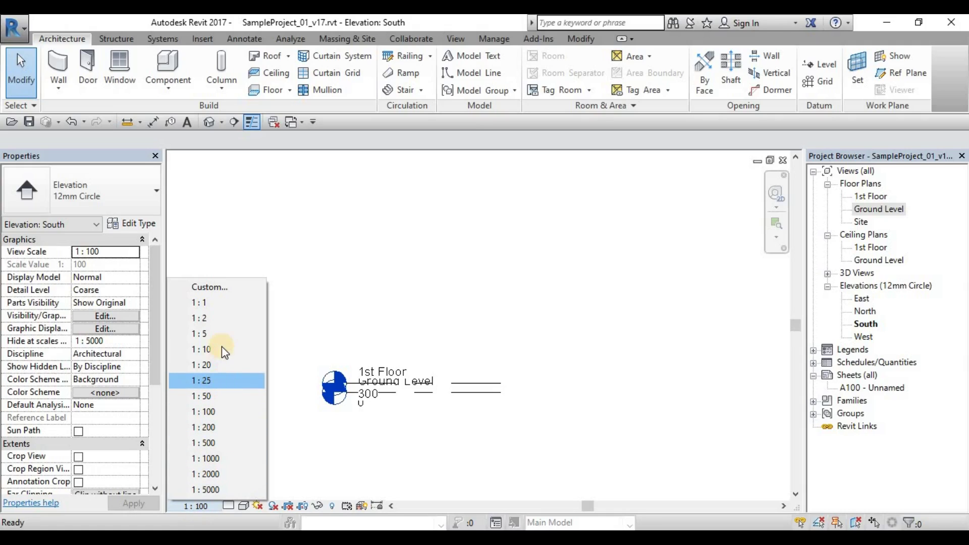
left_click(216, 380)
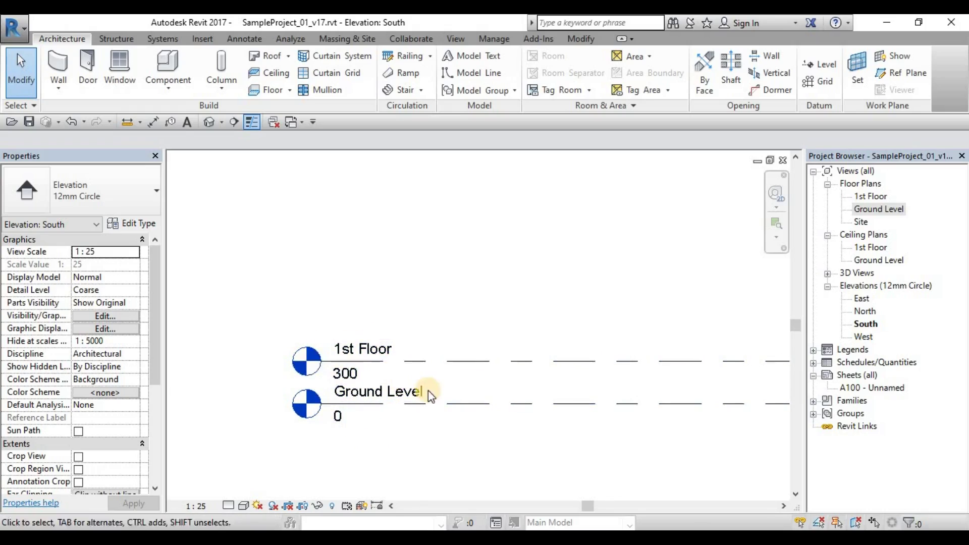
scroll(428, 391, "down", 2)
left_click(315, 401)
mouse_move(409, 402)
middle_mouse_down()
mouse_move(315, 401)
mouse_move(411, 409)
middle_mouse_up()
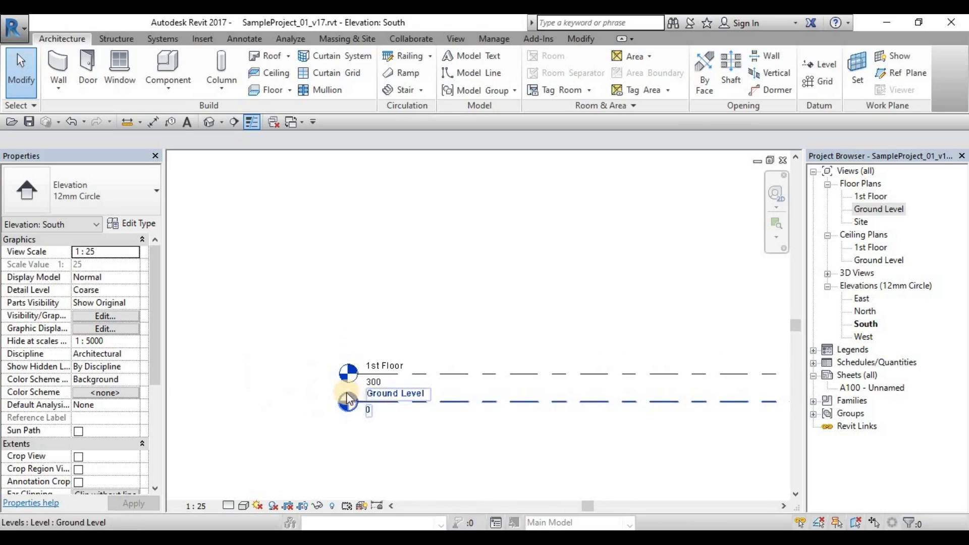
left_click(383, 385)
left_click(467, 357)
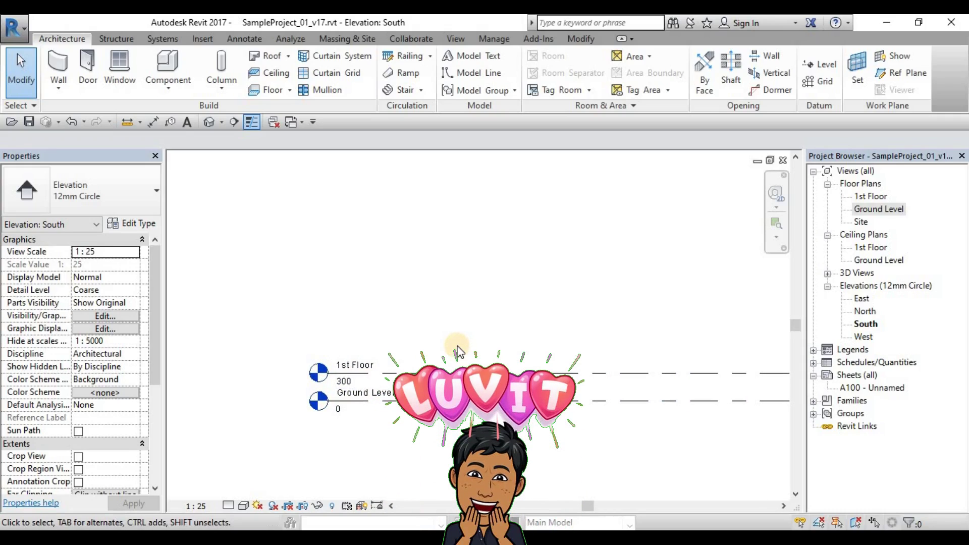
scroll(457, 348, "down", 1)
middle_click_drag(457, 348, 372, 346)
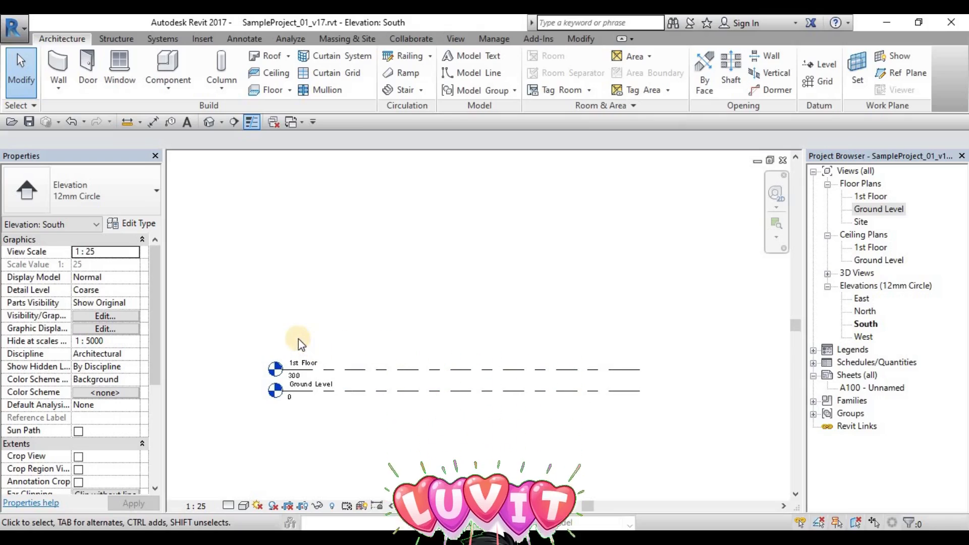
middle_click_drag(298, 338, 320, 321)
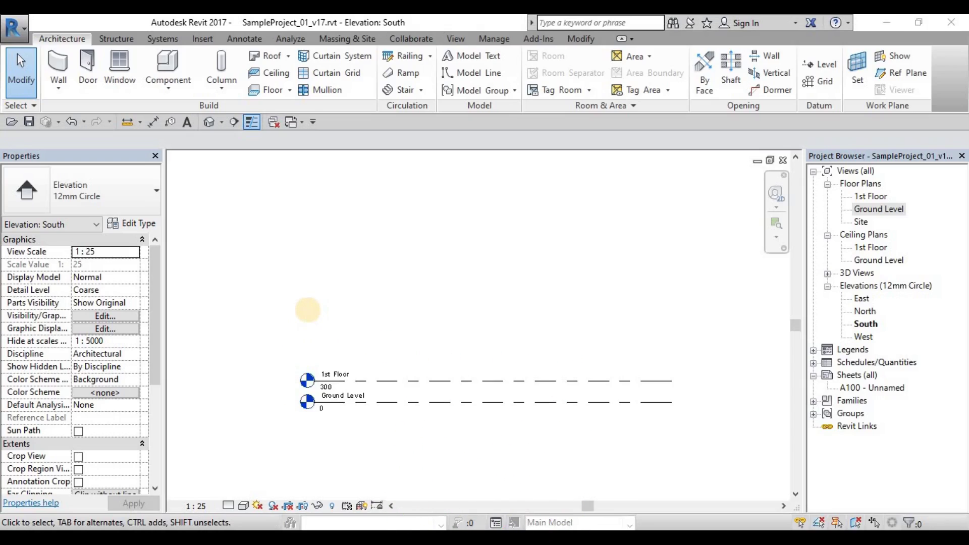
Step: Draw a new Level 2 at elevation 1360, aligned with the existing level ends
left_click(812, 65)
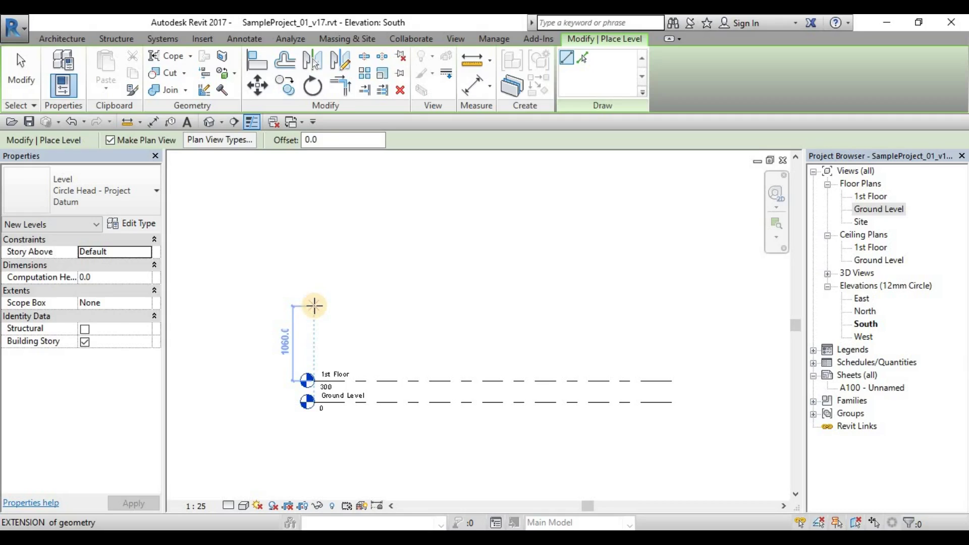
left_click(315, 305)
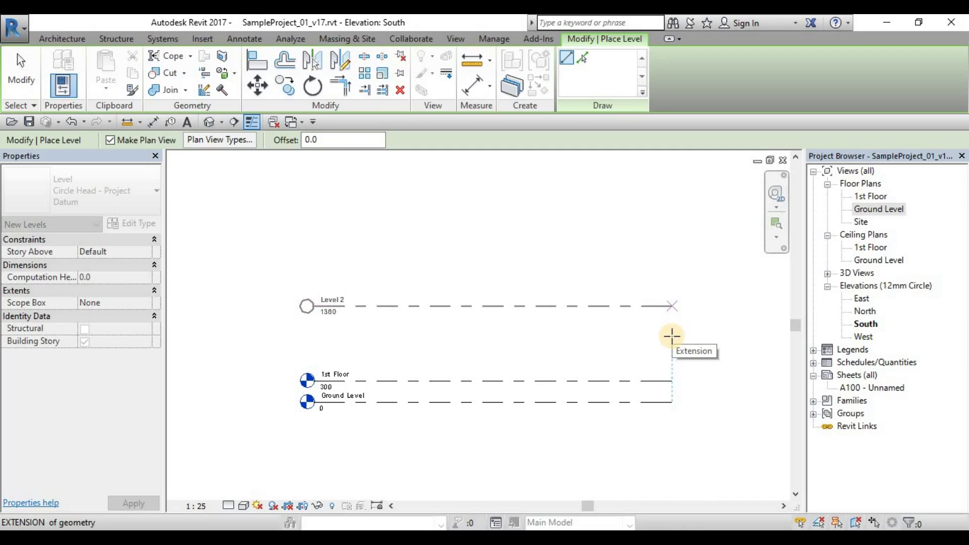
left_click(726, 361)
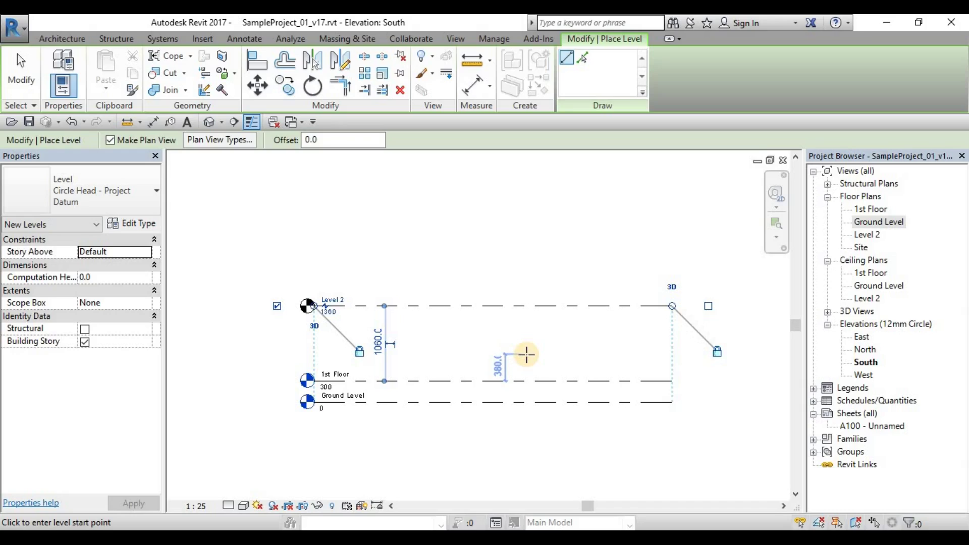
key("Escape")
key("Escape")
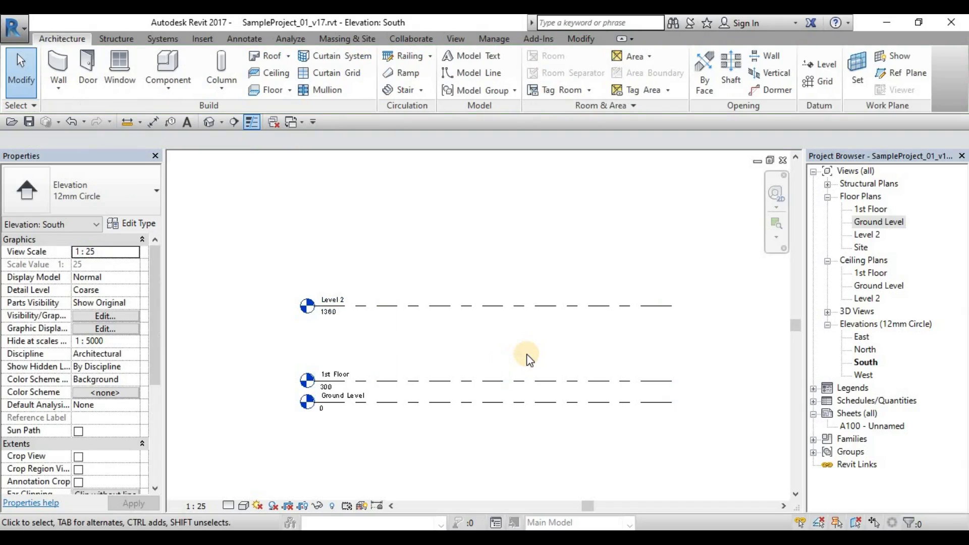
left_click(337, 316)
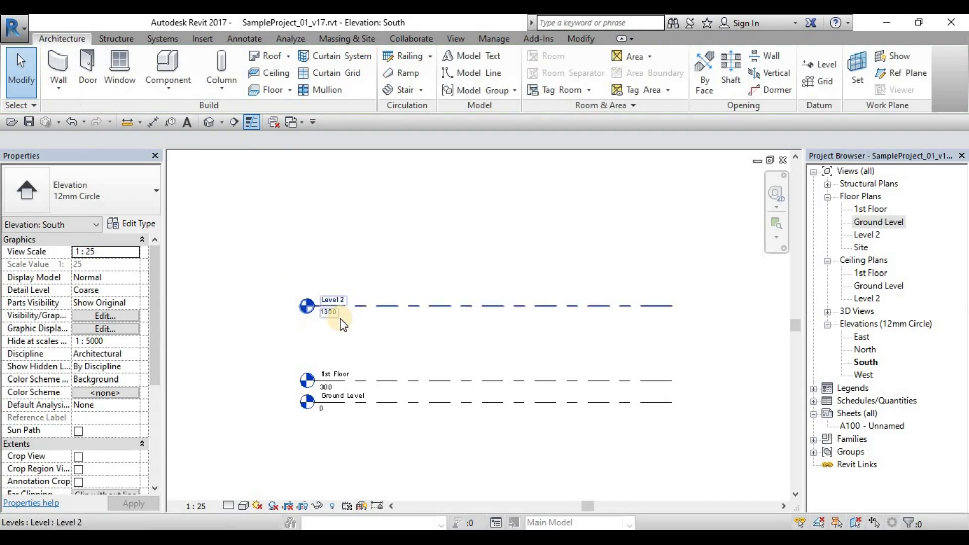
left_click(348, 321)
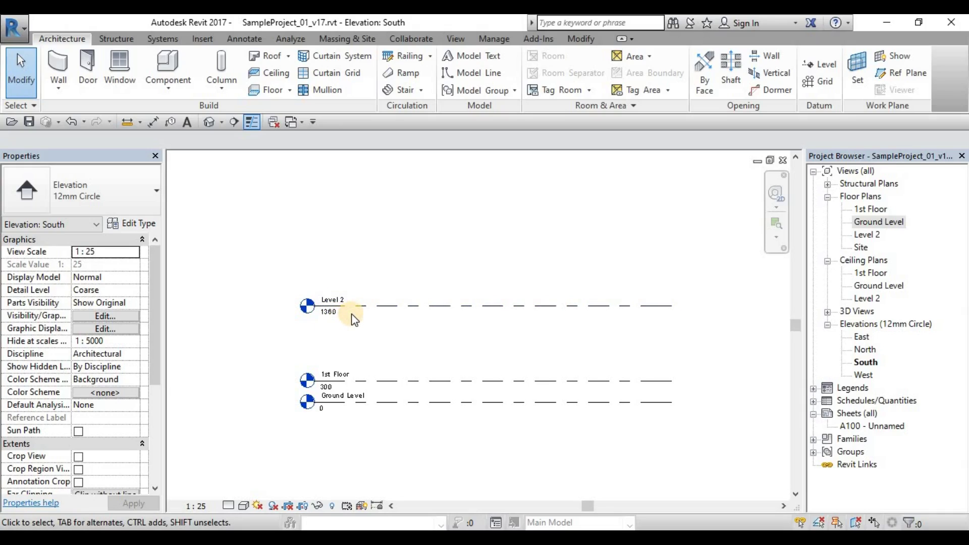
left_click(338, 389)
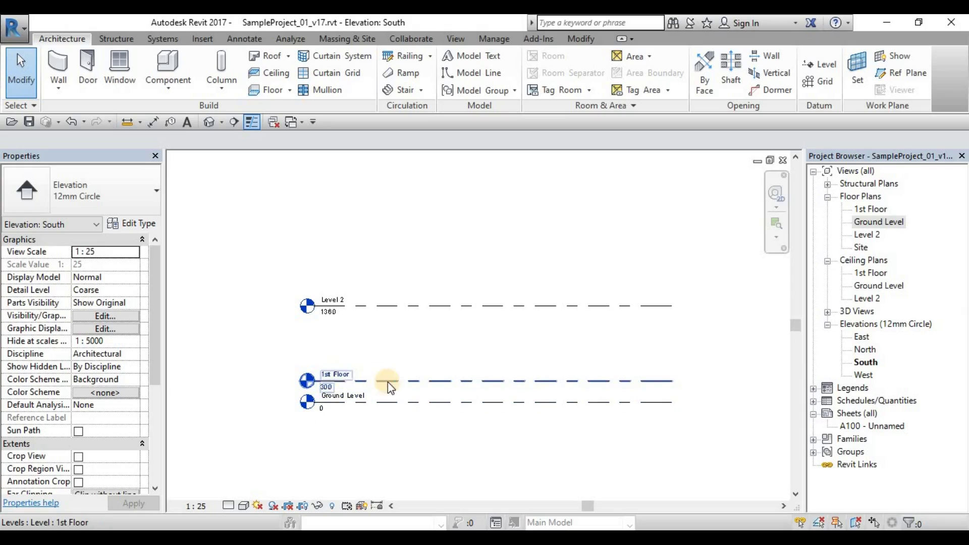
left_click(383, 354)
left_click(418, 310)
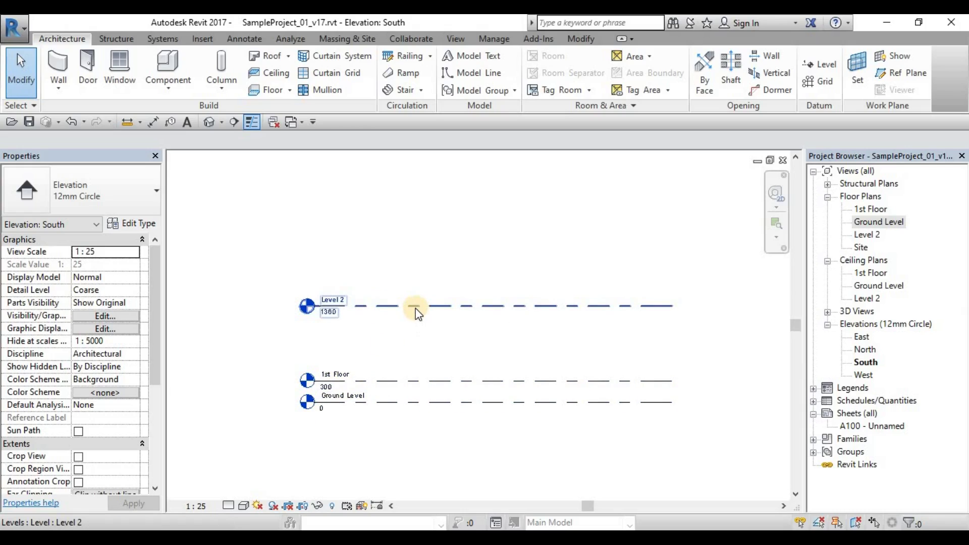
left_click(407, 307)
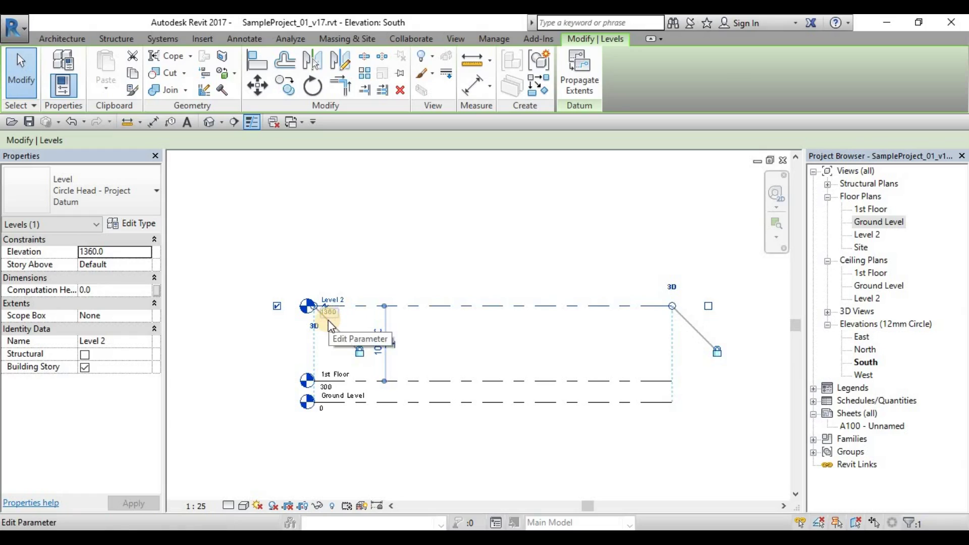
scroll(337, 328, "up", 3)
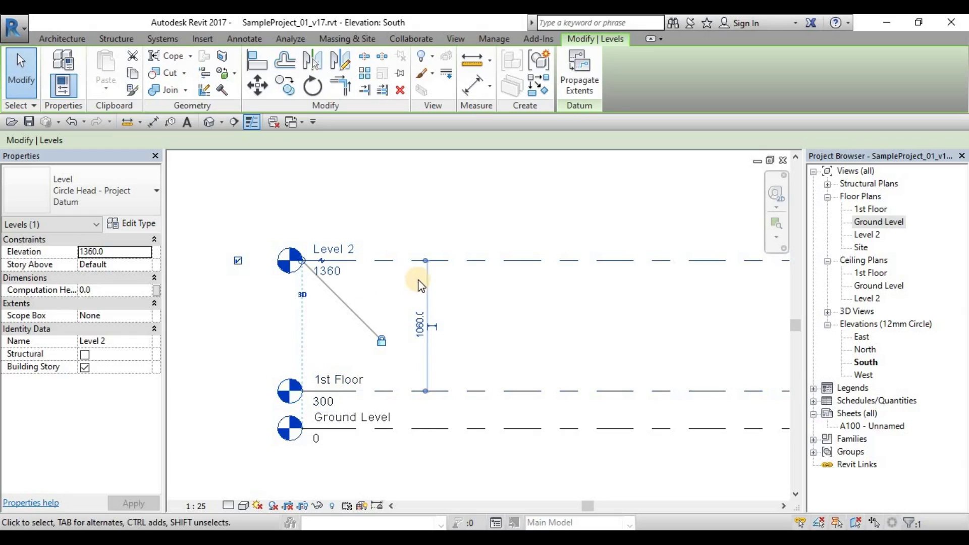
left_click(513, 303)
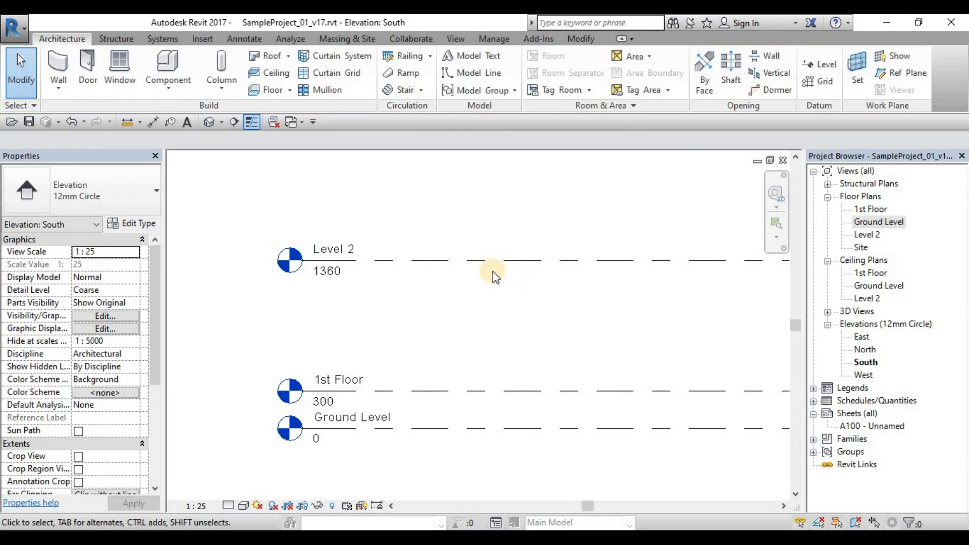
middle_click_drag(467, 274, 448, 277)
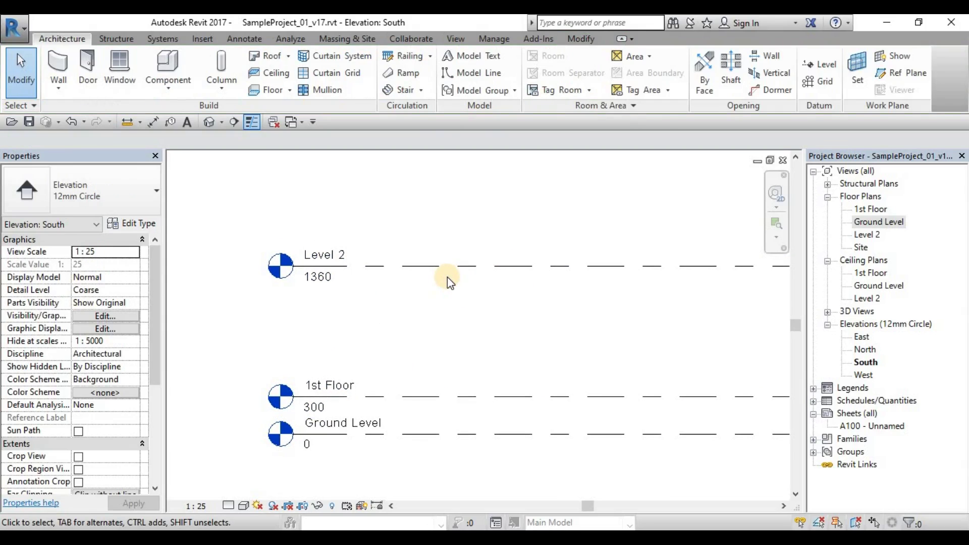
Step: Set Level 2 to 2800 above the 1st Floor, placing it at elevation 3100
left_click(383, 267)
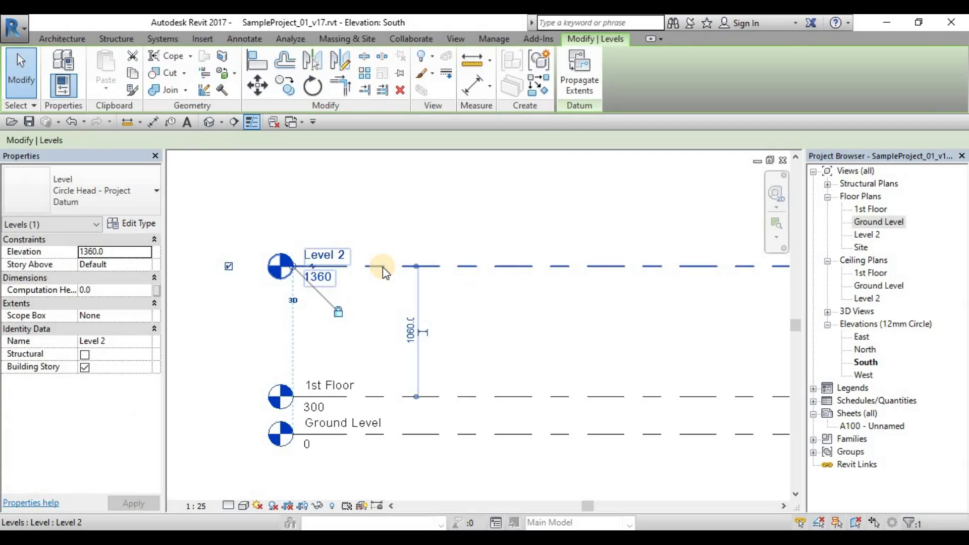
left_click(411, 332)
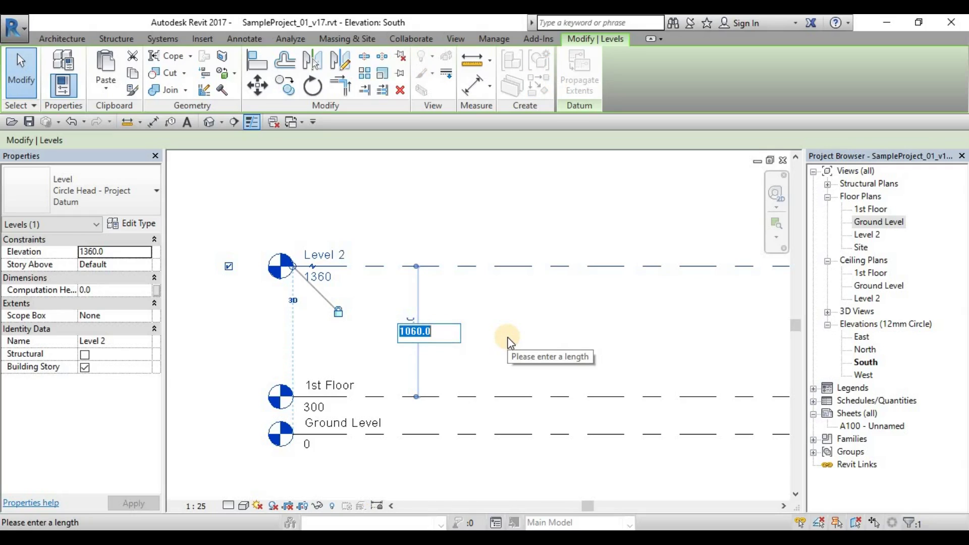
type("2800")
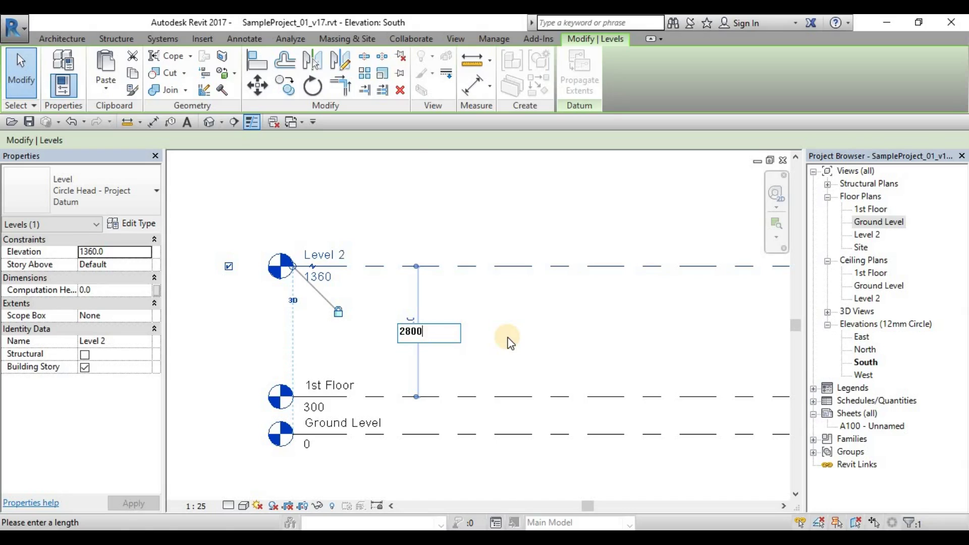
key("Return")
scroll(470, 328, "down", 3)
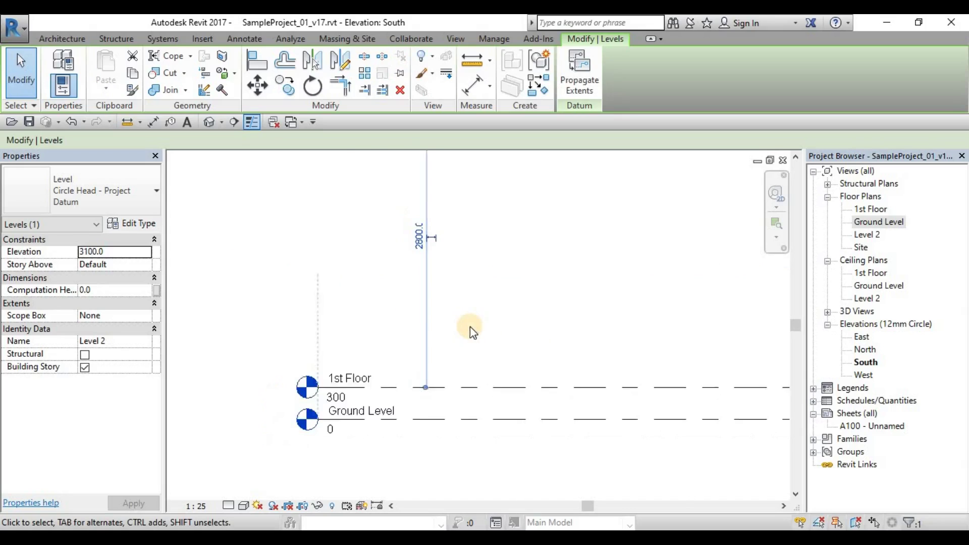
key("Escape")
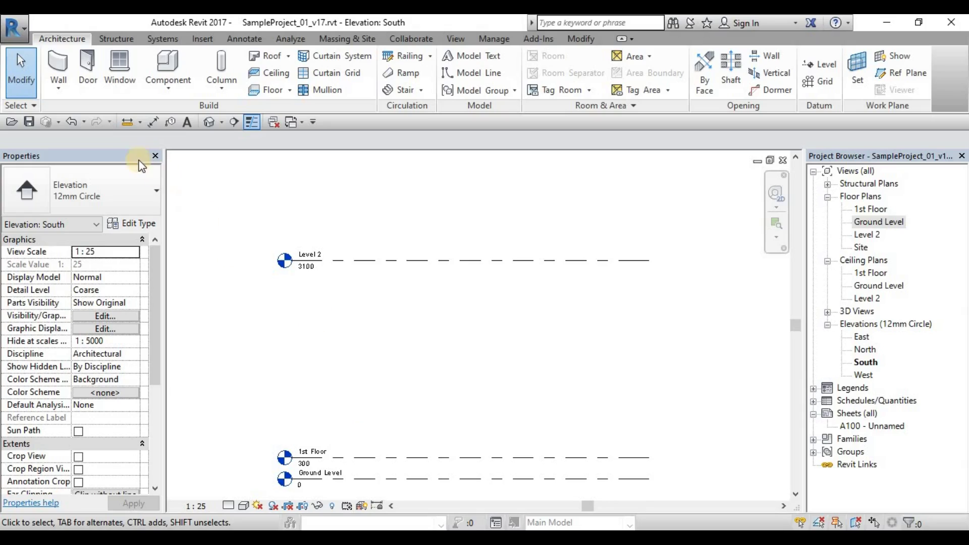
Step: Undo, then re-enter Level 2's elevation as the formula =2800+300, giving 3100
left_click(71, 121)
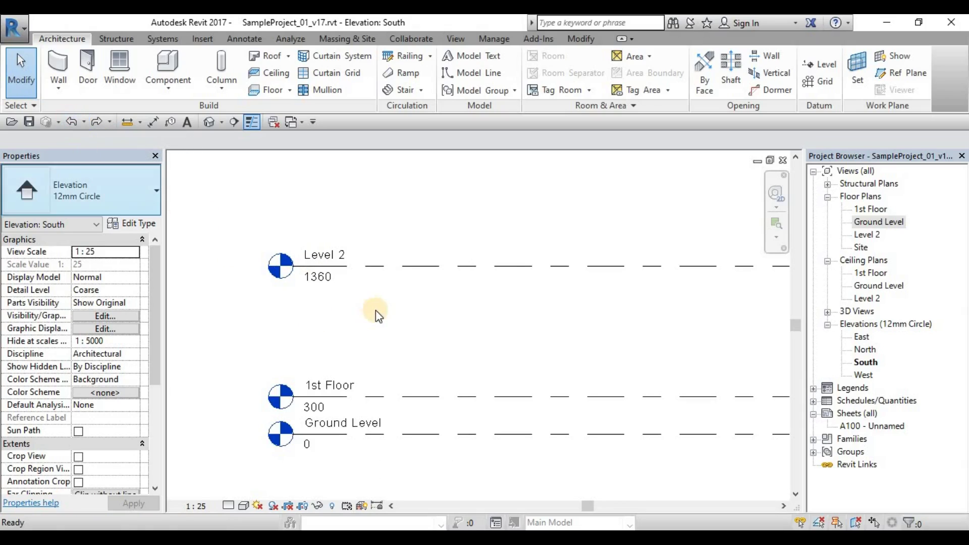
left_click(381, 269)
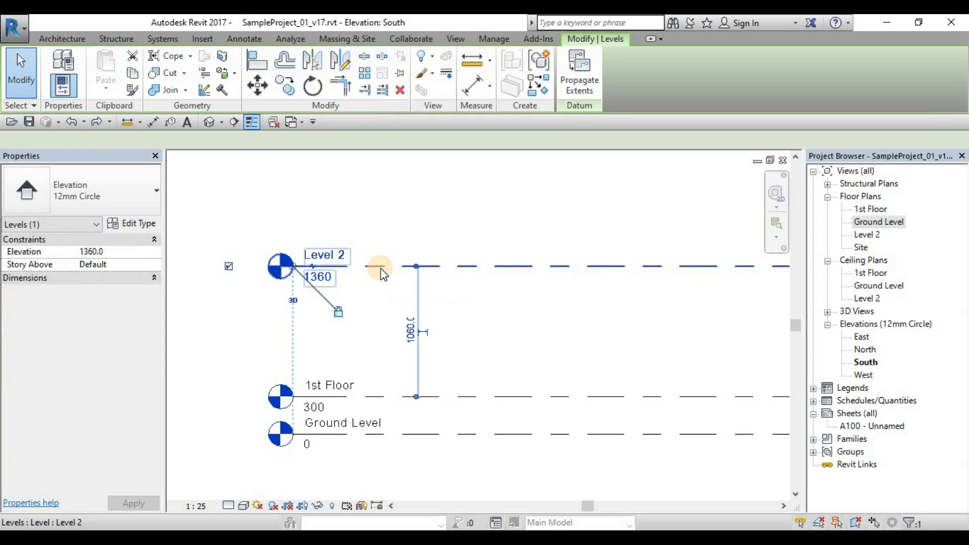
left_click(325, 278)
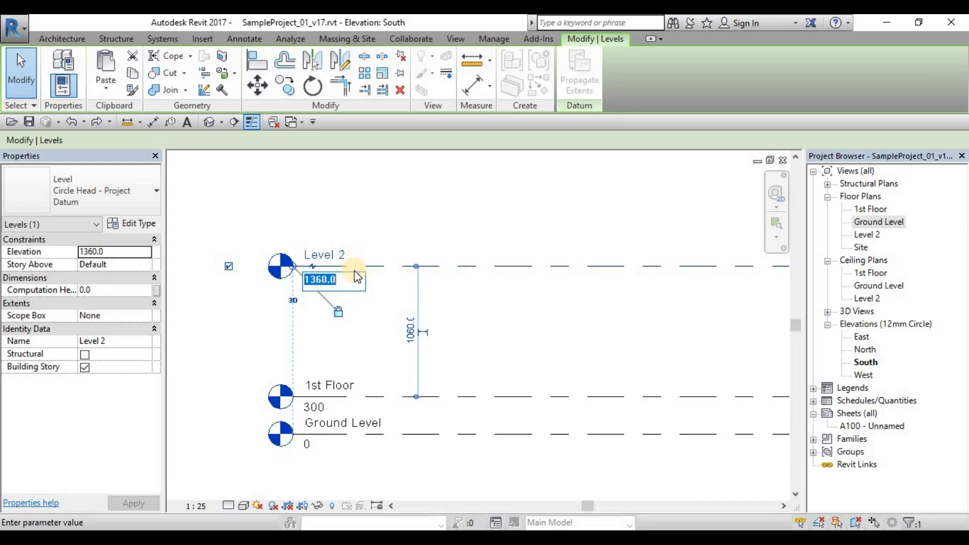
left_click(266, 278)
left_click(265, 279)
type("=")
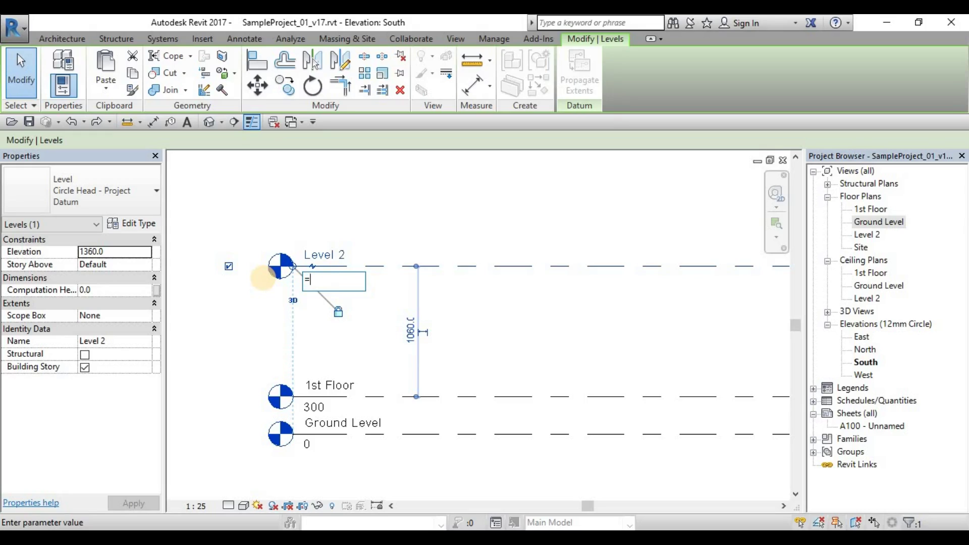
type("2800+")
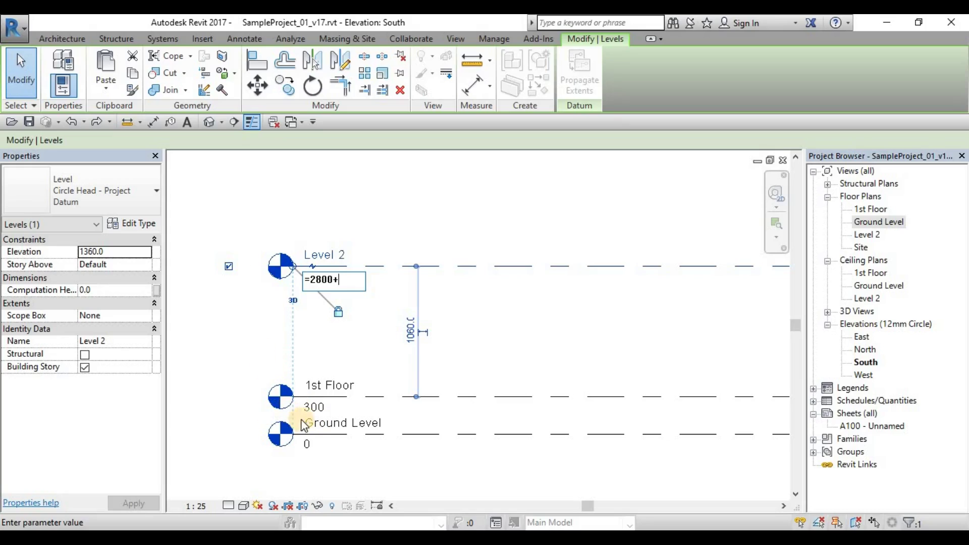
type("300")
key("Return")
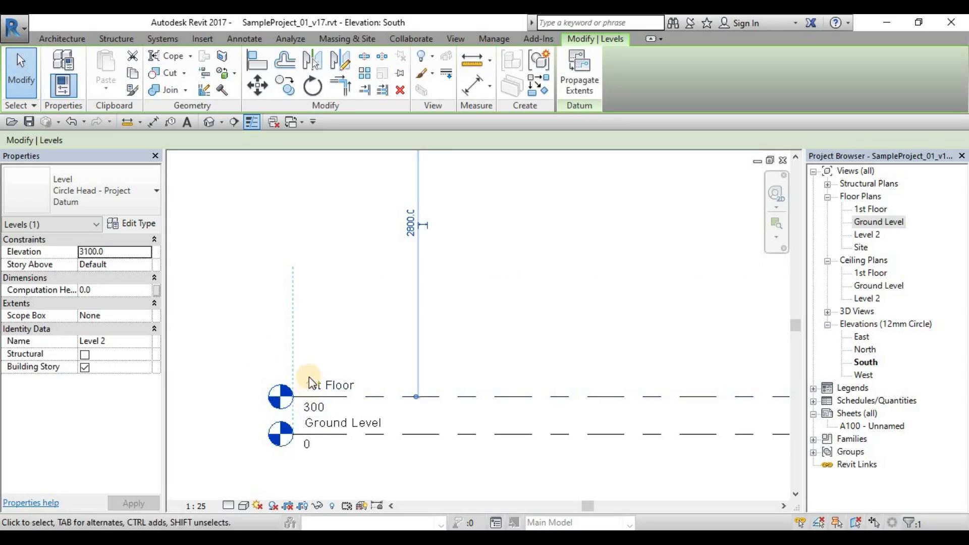
scroll(309, 377, "down", 3)
scroll(341, 295, "up", 1)
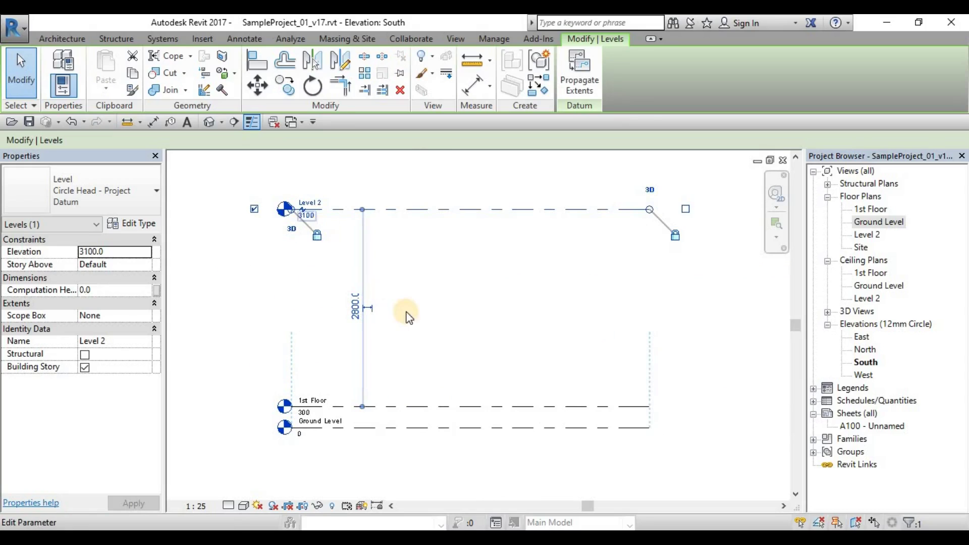
Step: Clear the selection, zoom out the South elevation, and start the Level tool
left_click(465, 277)
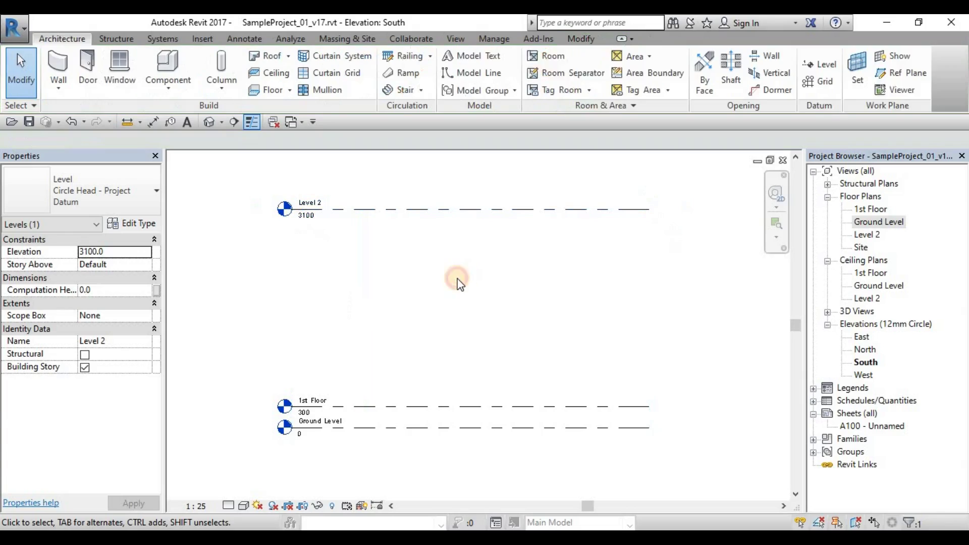
scroll(454, 277, "down", 1)
middle_click_drag(461, 335, 499, 309)
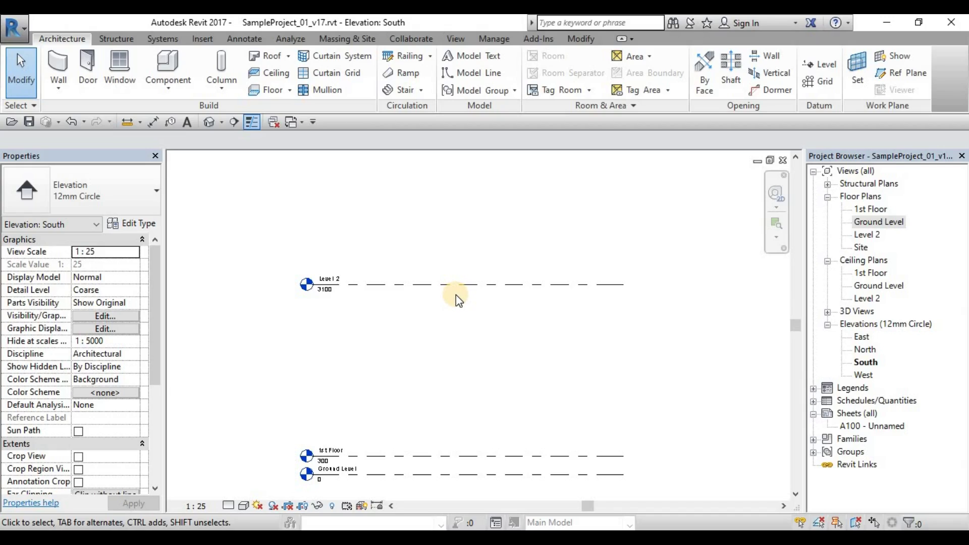
scroll(411, 293, "down", 2)
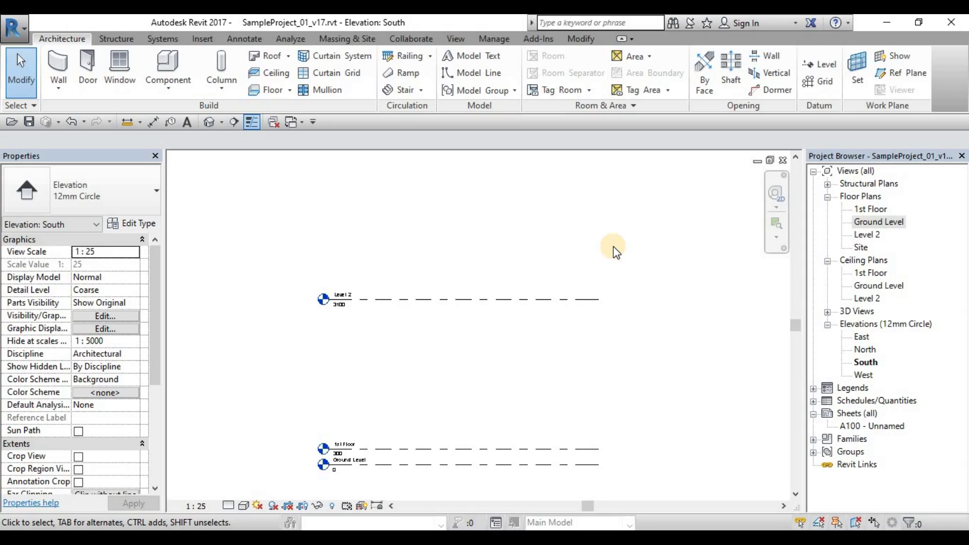
left_click(828, 65)
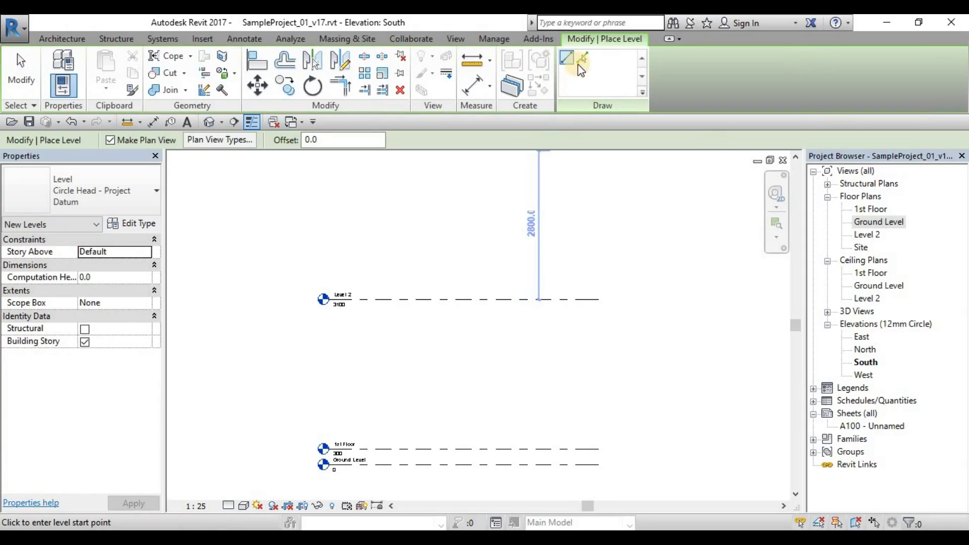
Step: Switch the Level tool to Pick Lines and create only ceiling and floor plans, not structural plans
left_click(582, 56)
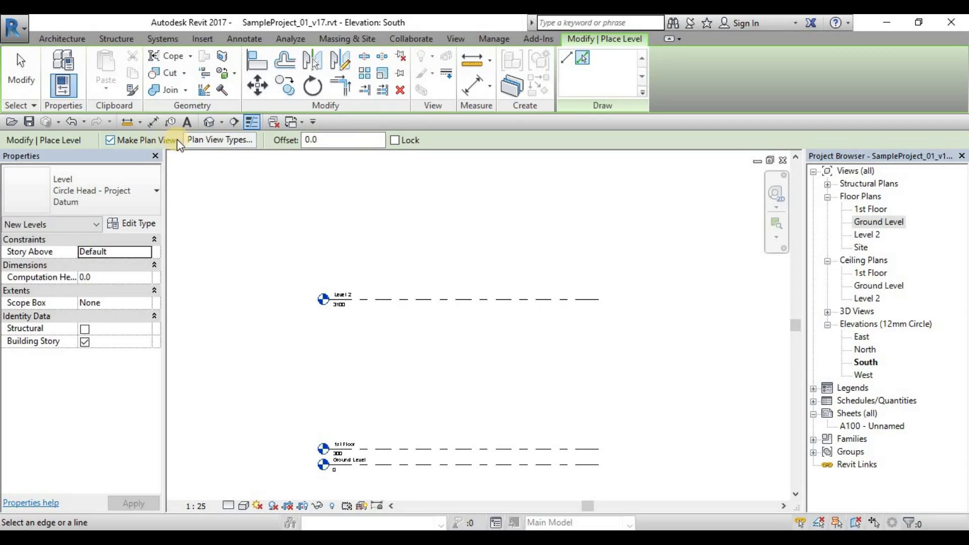
left_click(225, 146)
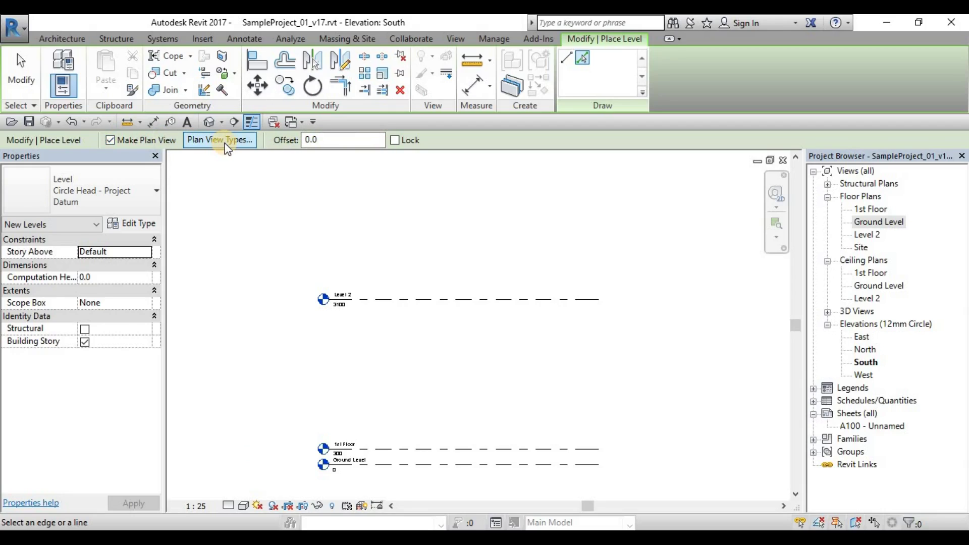
left_click(225, 147)
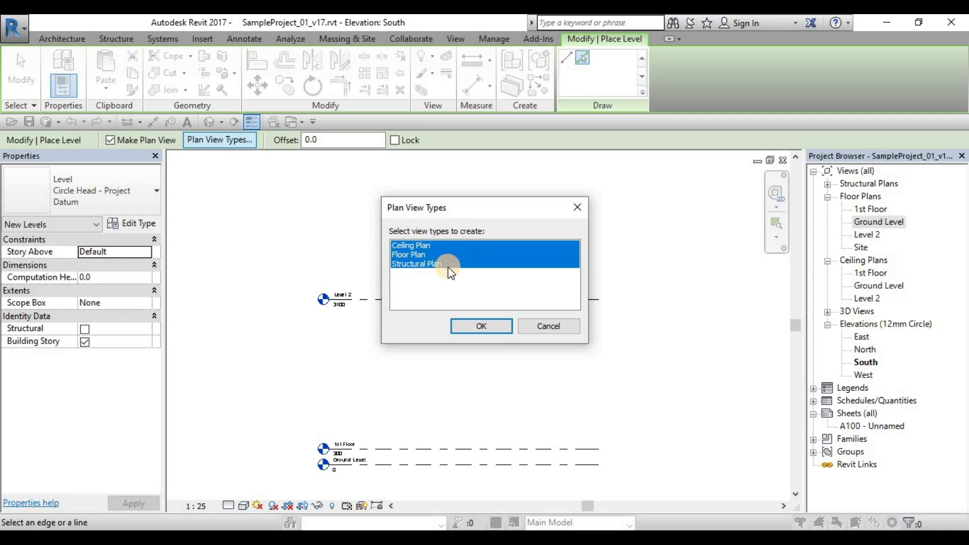
left_click(426, 267)
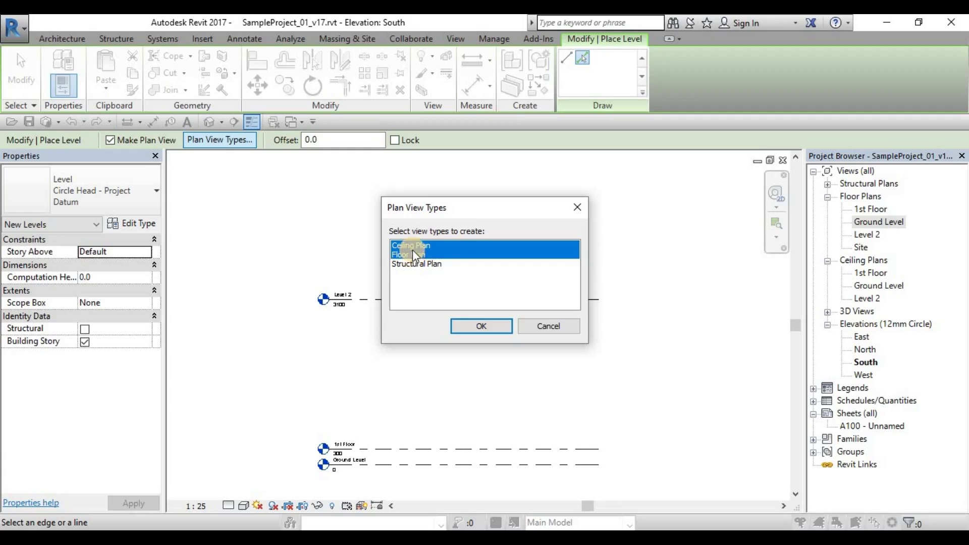
left_click(488, 329)
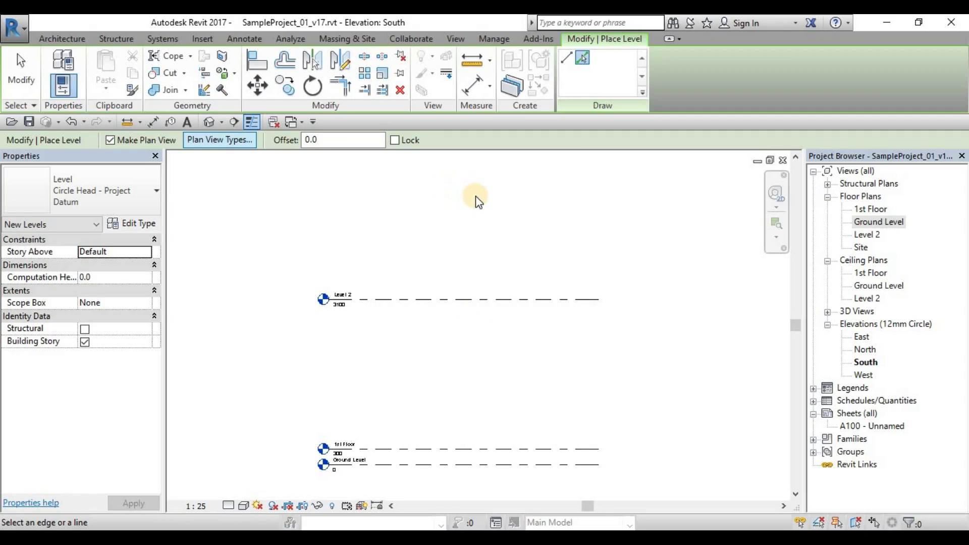
Step: Select the Offset value on the Options Bar for replacement
middle_click_drag(472, 210, 480, 242)
double_click(334, 141)
left_click(252, 125)
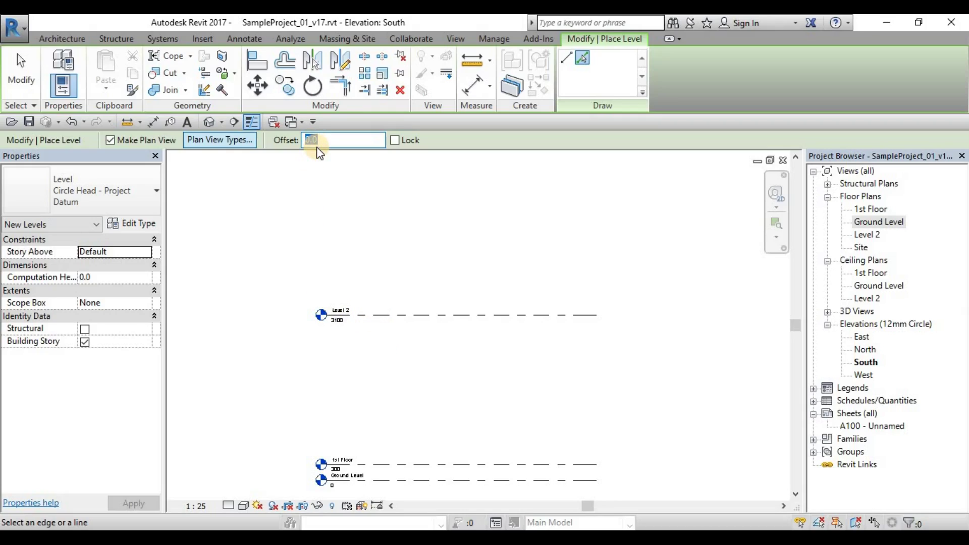
Step: Set the offset to 2600 and pick Level 2 to create Level 3 at 5700
type("2600.0")
scroll(427, 197, "down", 2)
middle_click_drag(431, 197, 431, 228)
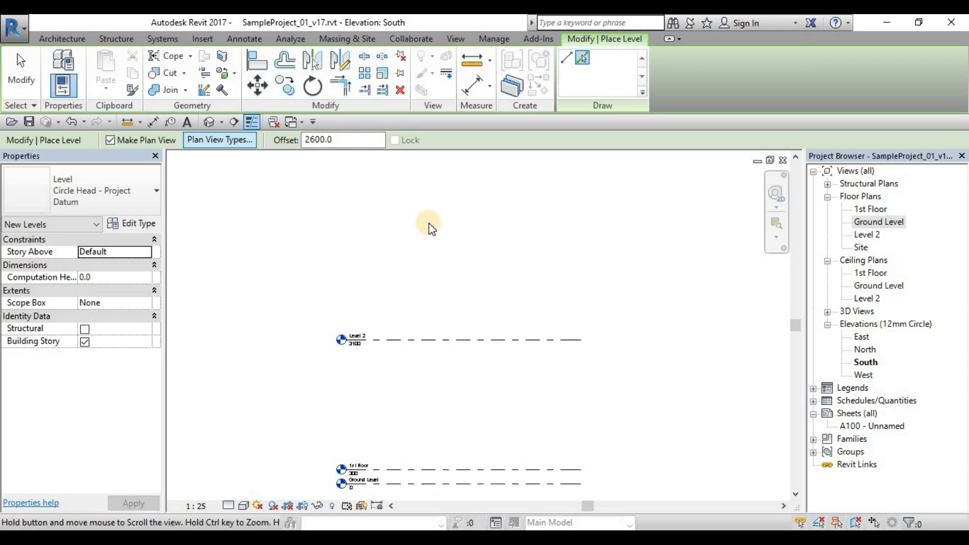
left_click(477, 340)
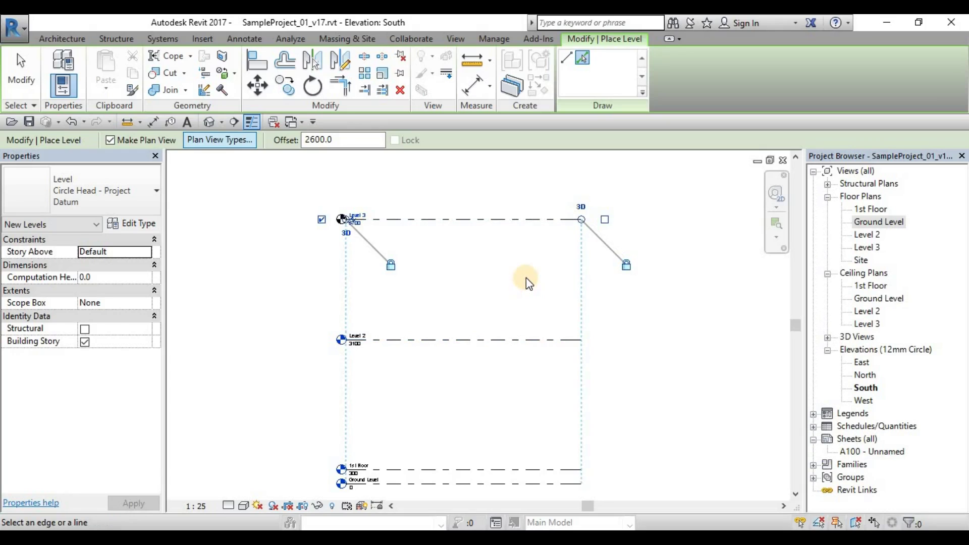
scroll(526, 280, "down", 1)
middle_click_drag(515, 358, 496, 359)
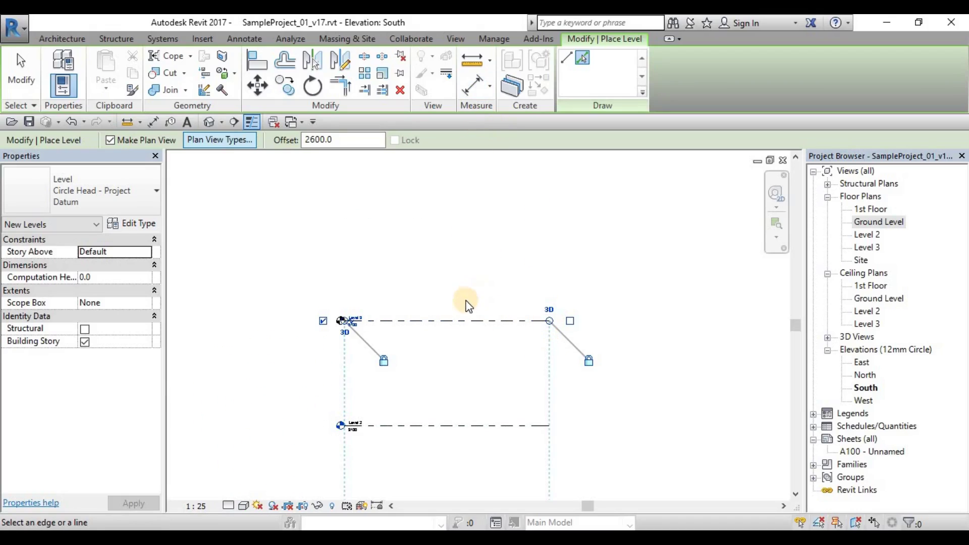
Step: Change the offset to 2550 and pick Level 3 to create Level 4 at 8250
scroll(455, 257, "up", 2)
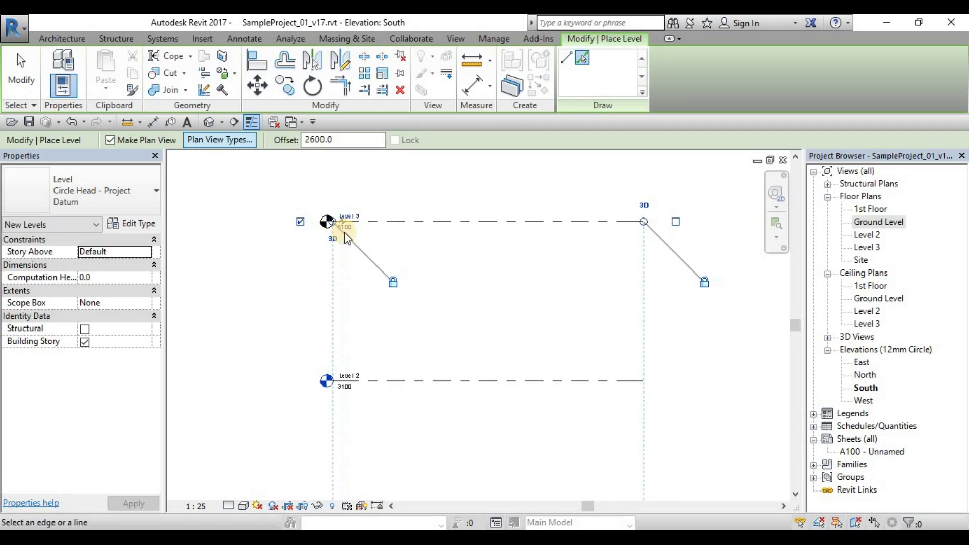
scroll(346, 238, "up", 2)
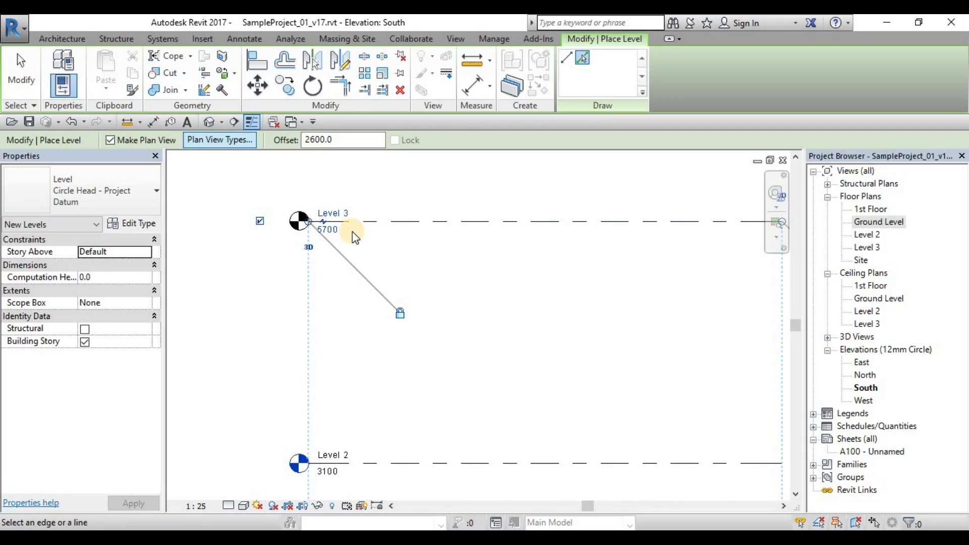
scroll(353, 237, "down", 3)
middle_click_drag(433, 250, 430, 293)
left_click(344, 141)
double_click(344, 142)
type("2550")
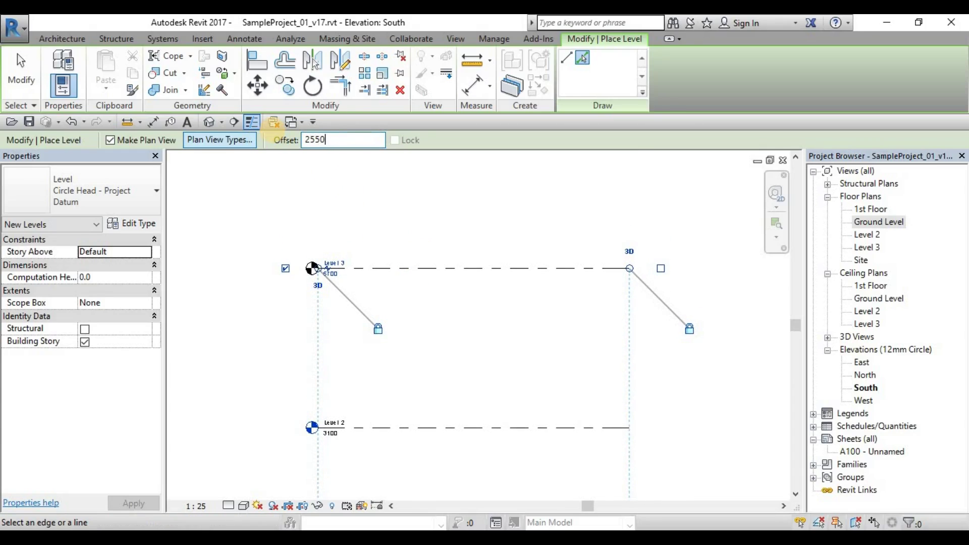
key("Return")
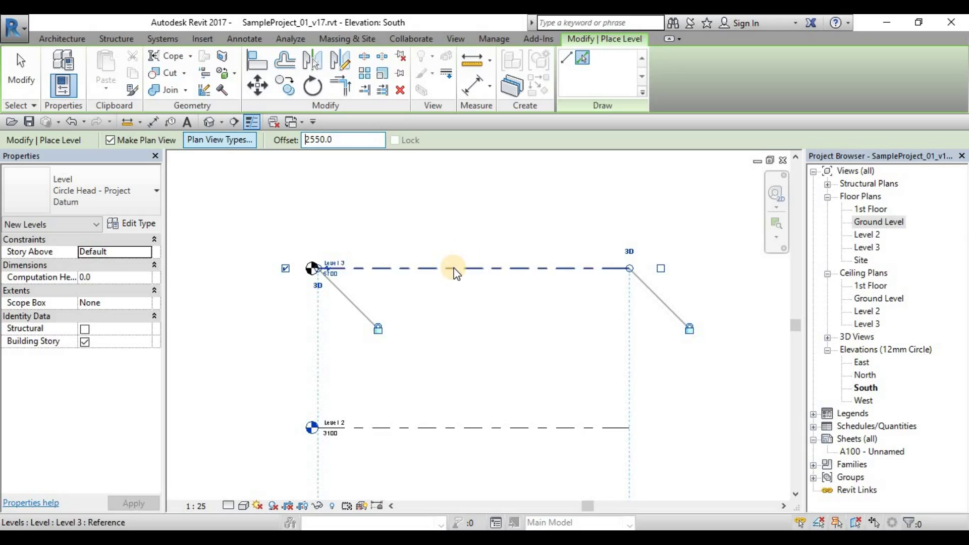
left_click(453, 267)
scroll(439, 310, "down", 2)
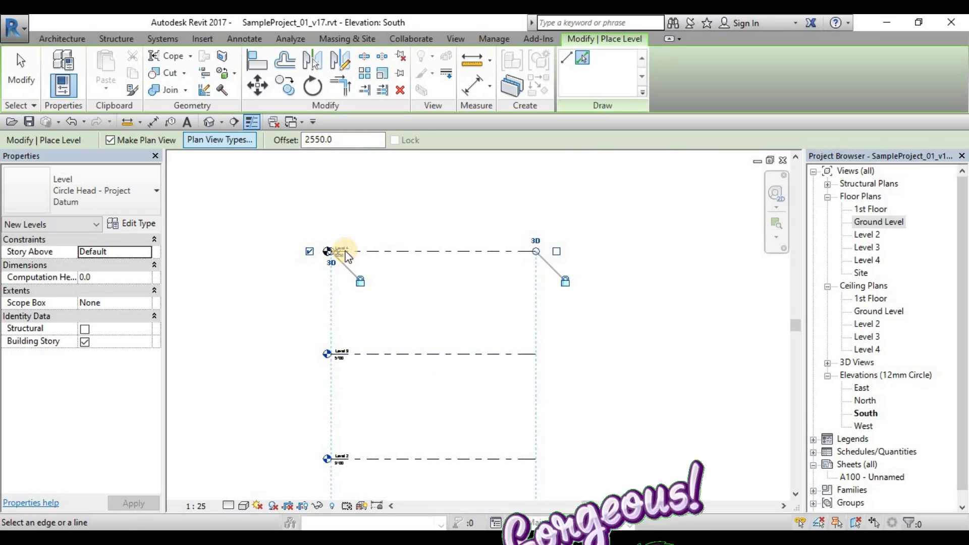
scroll(384, 247, "up", 2)
Step: Exit the Level tool and undo the last change
key("Escape")
scroll(347, 251, "down", 2)
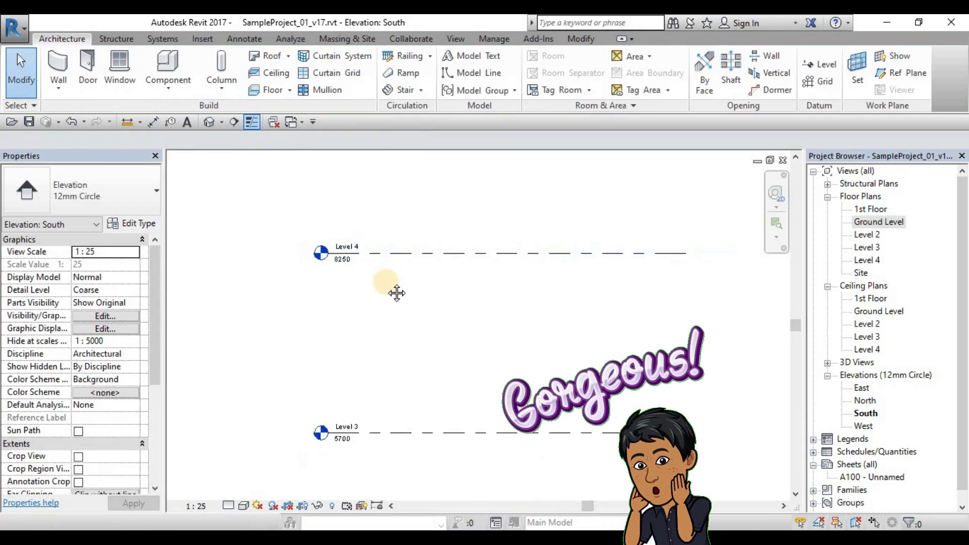
middle_click_drag(406, 350, 413, 321)
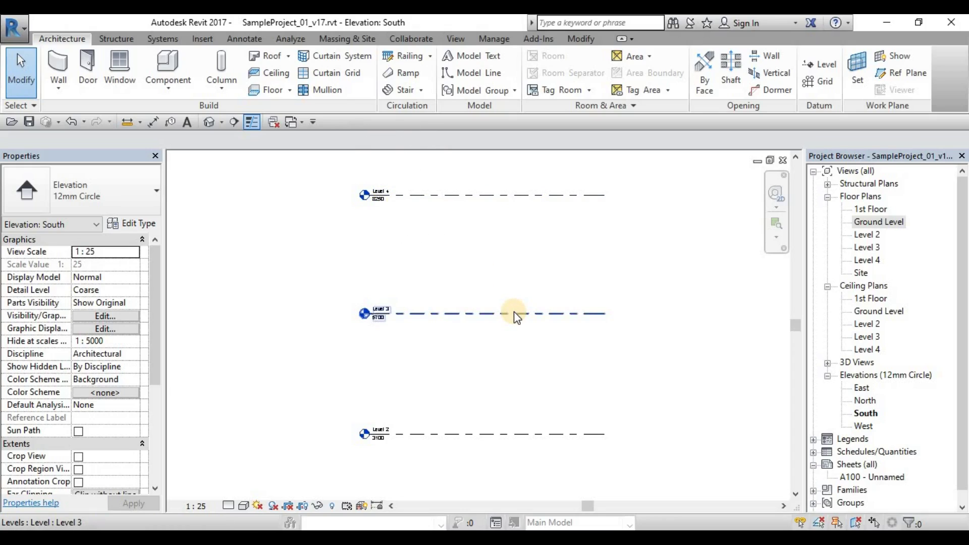
key("ctrl+z")
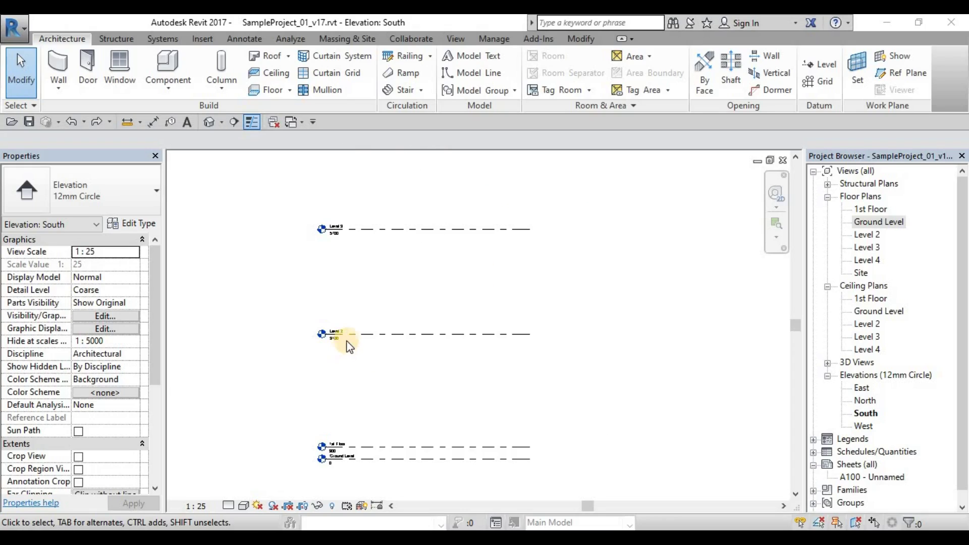
scroll(337, 340, "up", 5)
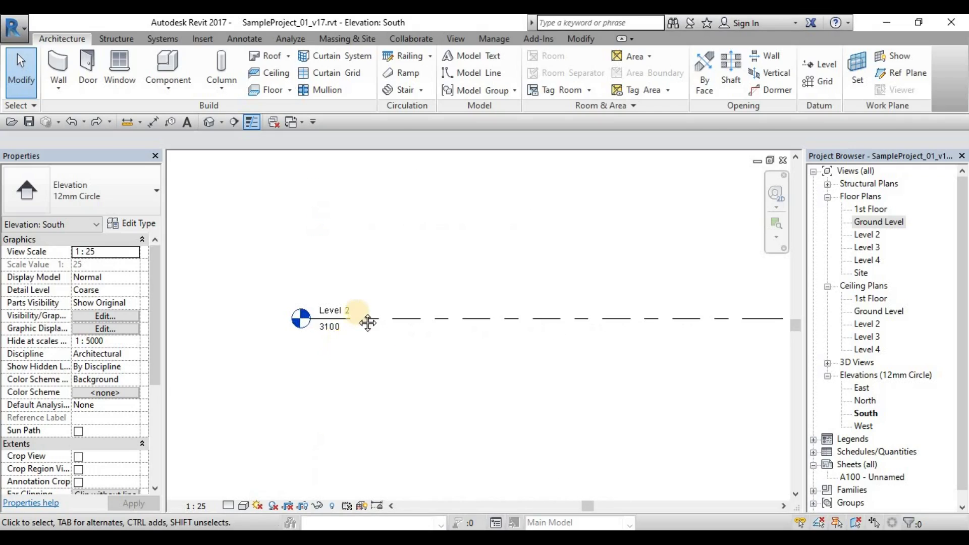
scroll(366, 308, "down", 2)
scroll(348, 303, "up", 3)
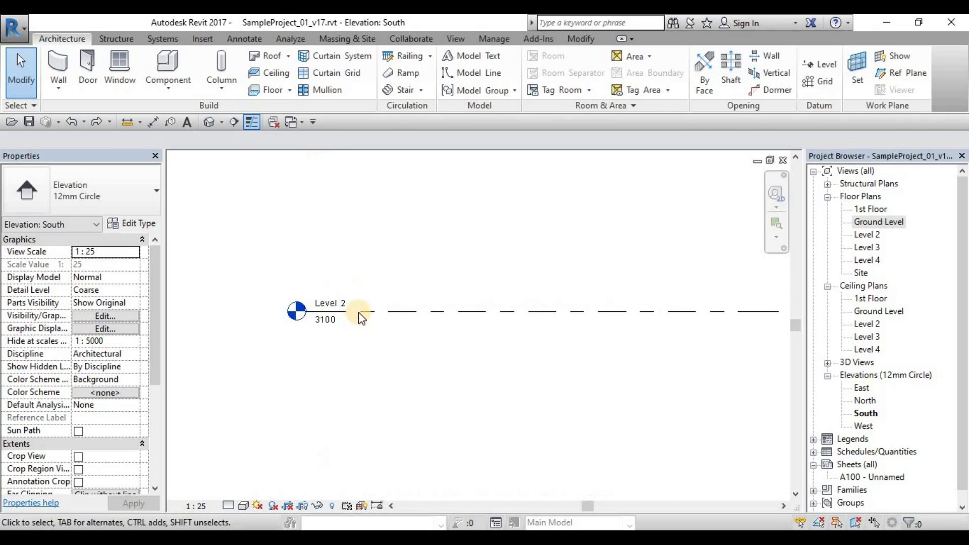
Step: Rename Level 2 to '2nd Floor', renaming its matching views too
left_click(337, 309)
left_click(338, 305)
type("2nd Floor")
left_click(489, 350)
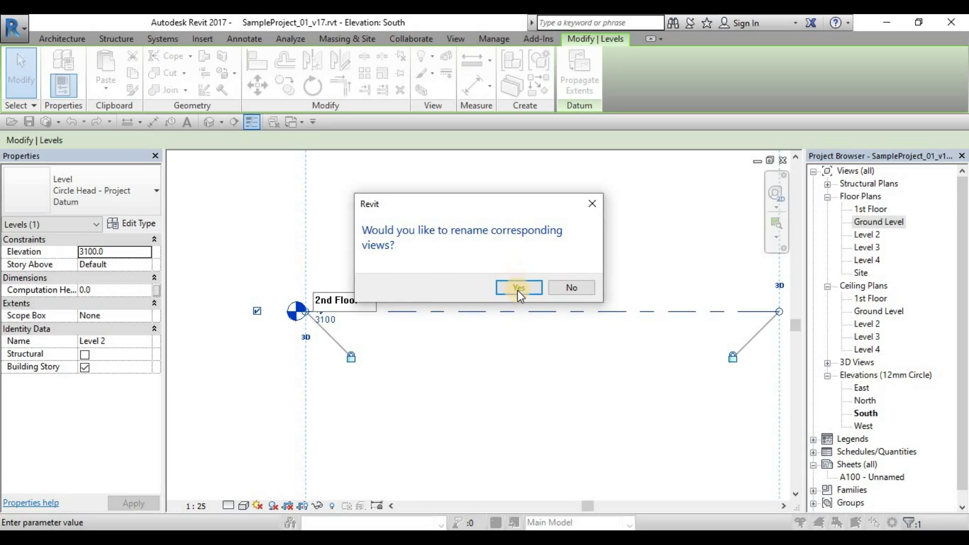
left_click(519, 288)
left_click(433, 231)
Step: Rename Level 3 to 'Top of Beam', renaming its matching views too
scroll(419, 316, "down", 2)
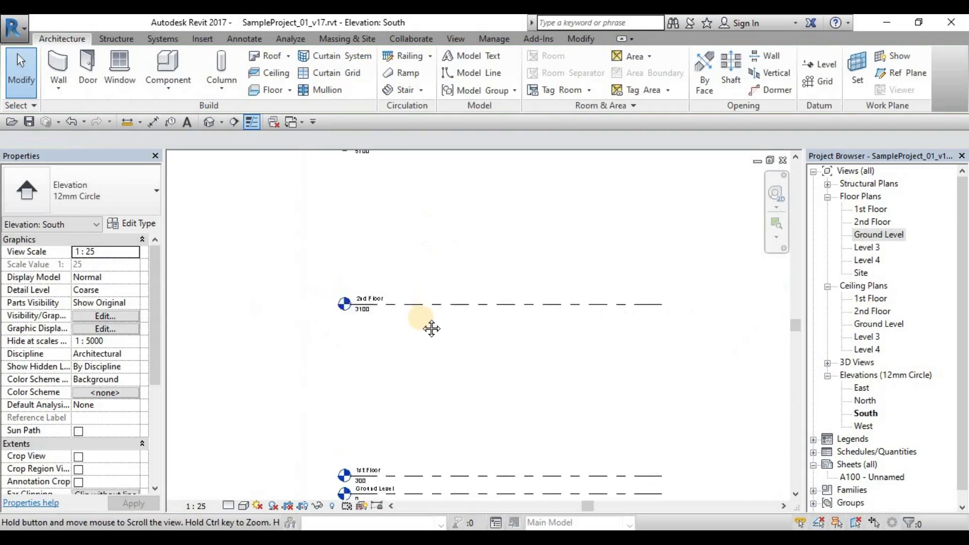
left_click(359, 233)
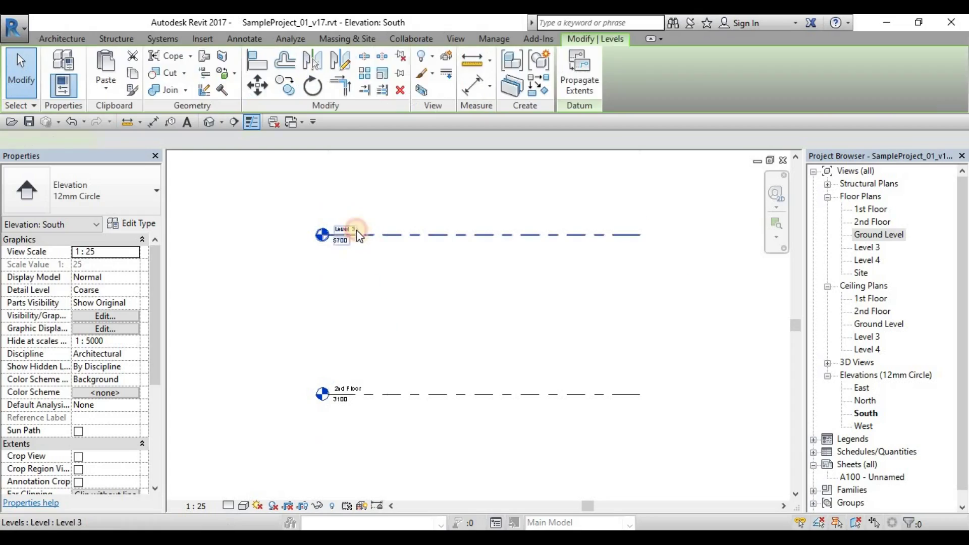
left_click(358, 230)
scroll(358, 228, "up", 1)
type("Top of Beam")
key("Return")
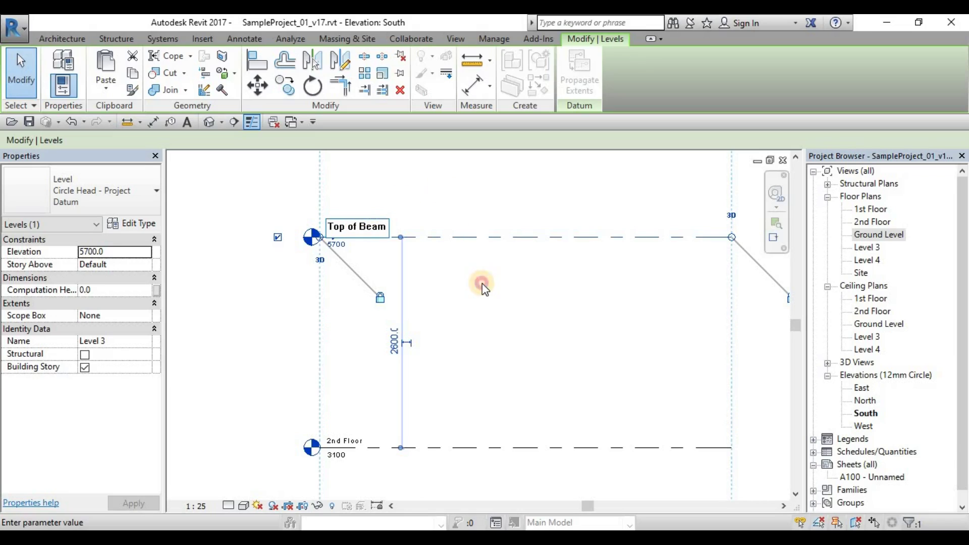
left_click(516, 287)
left_click(444, 353)
Step: Rename Level 4 to 'Roof Level', renaming its matching views too
scroll(444, 353, "down", 2)
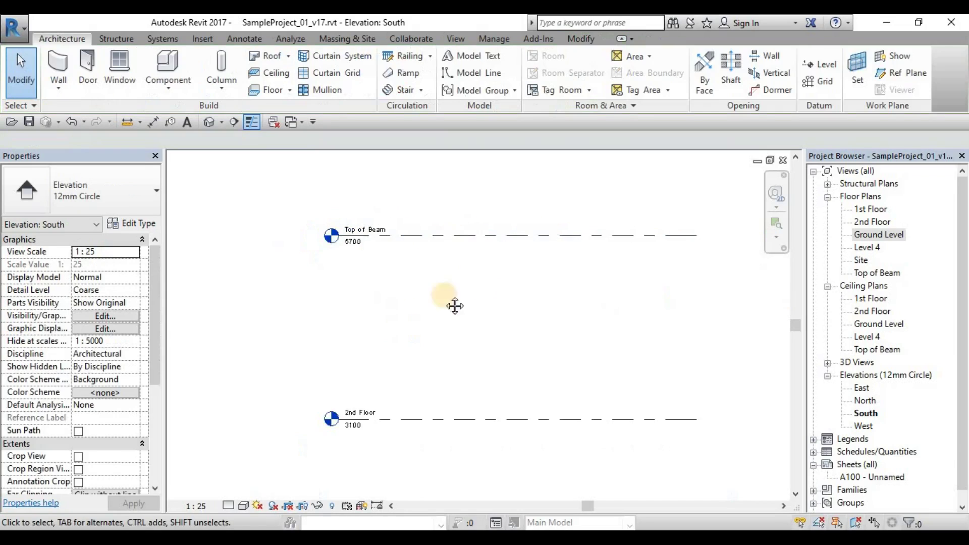
scroll(354, 240, "up", 1)
left_click(353, 241)
left_click(364, 244)
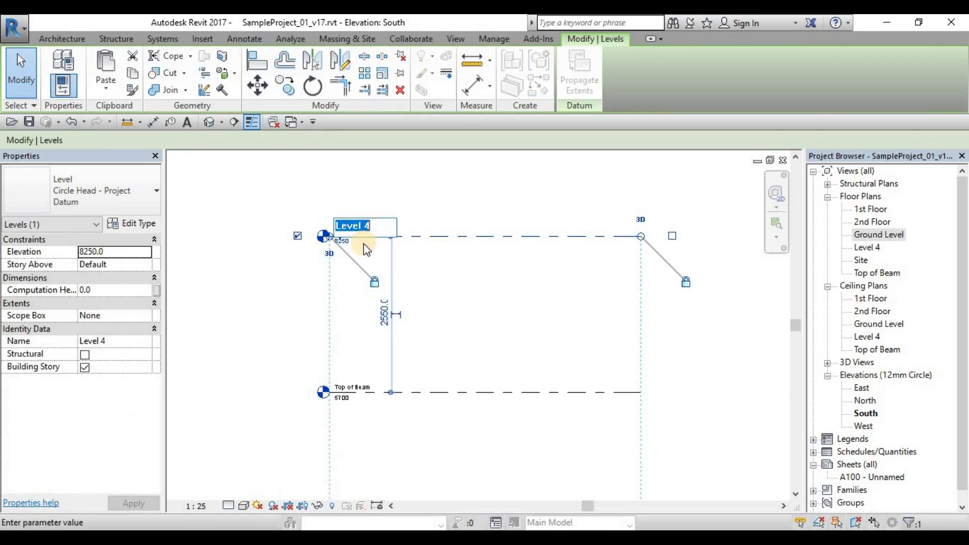
type("Roof Level")
key("Return")
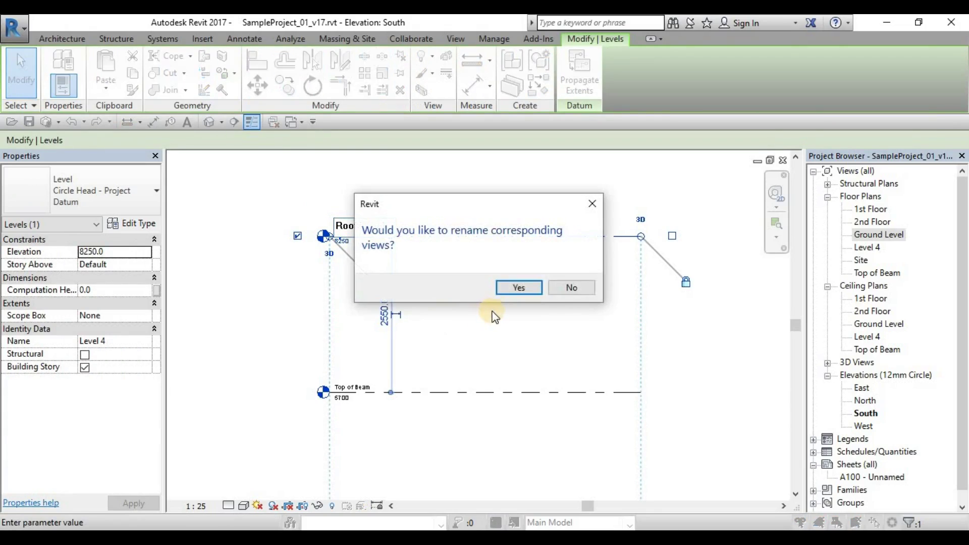
left_click(512, 287)
left_click(508, 319)
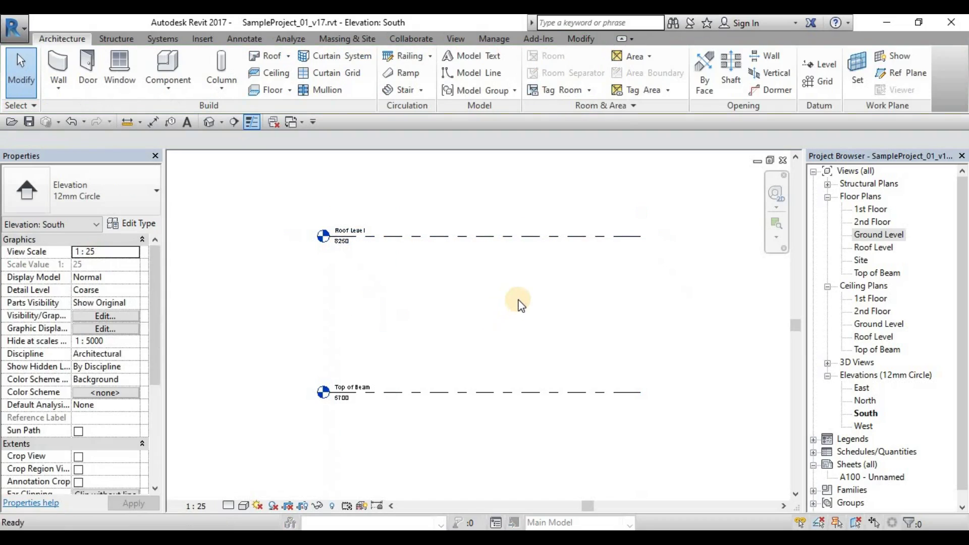
middle_click_drag(513, 284, 460, 273)
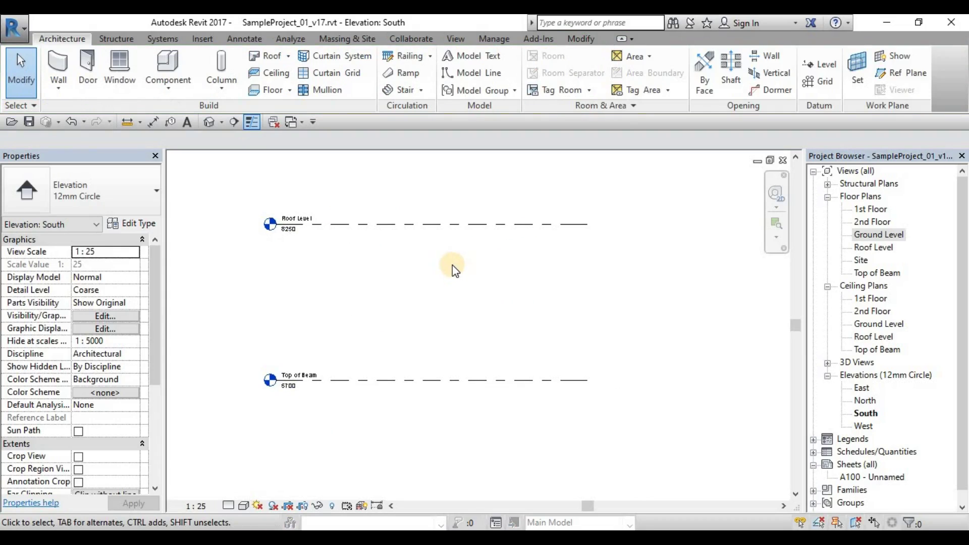
middle_click_drag(360, 252, 378, 251)
scroll(378, 251, "down", 1)
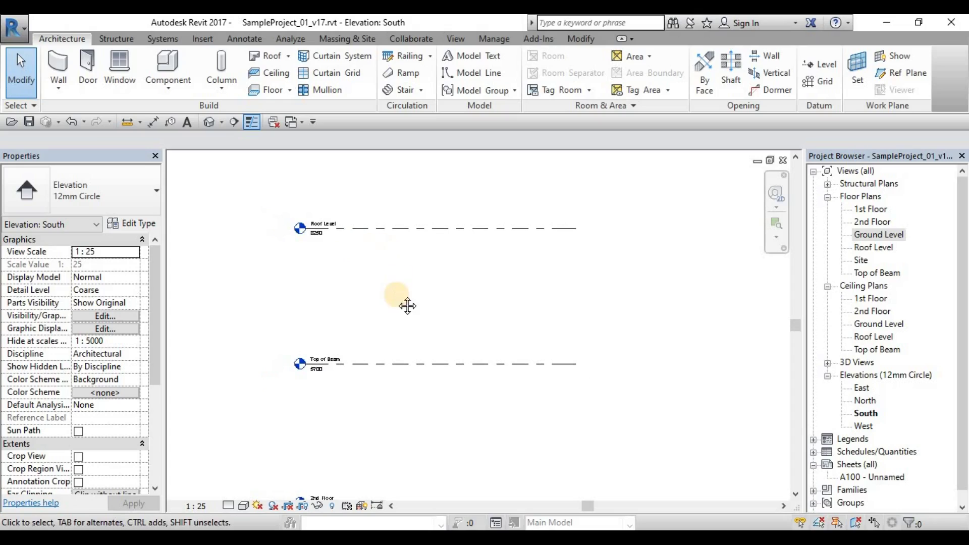
scroll(417, 278, "down", 1)
middle_click_drag(425, 292, 424, 316)
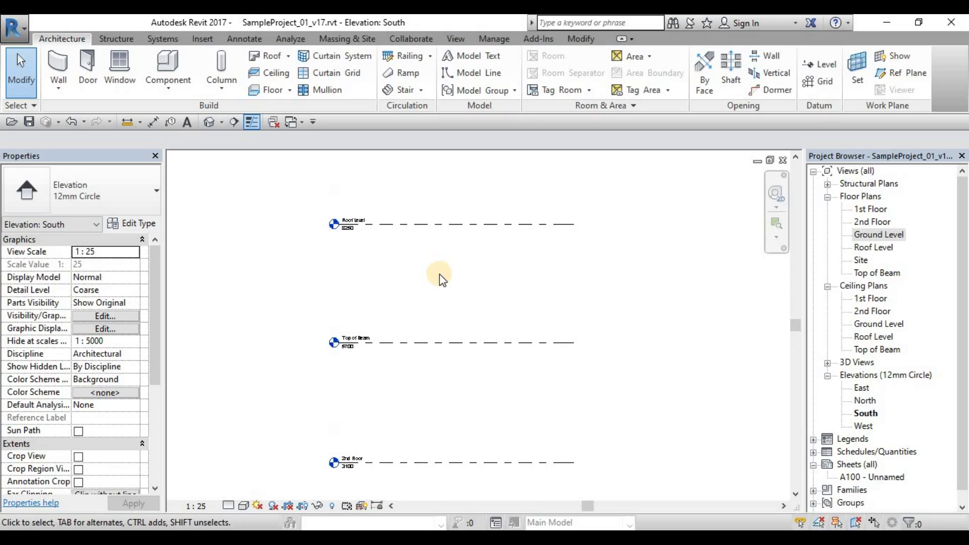
middle_click_drag(413, 245, 443, 308)
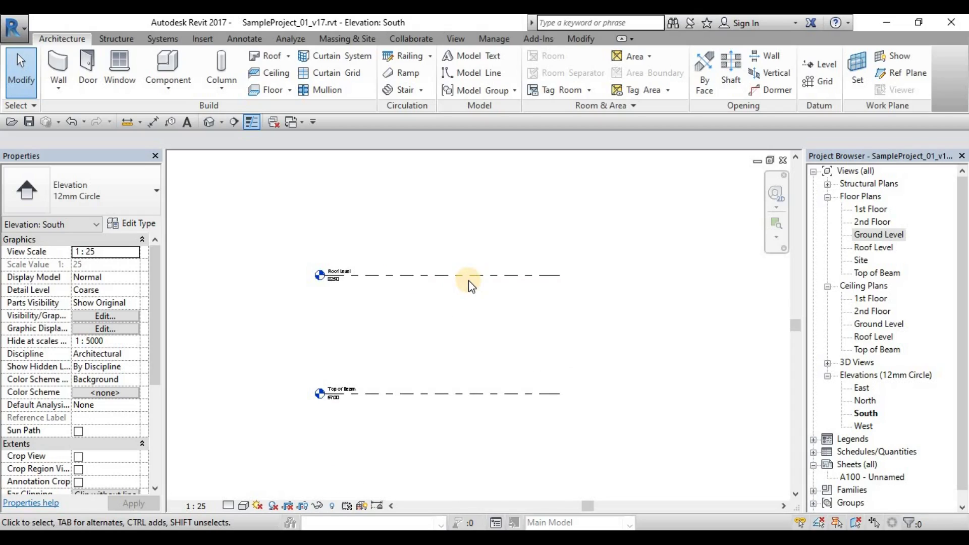
middle_click_drag(484, 286, 483, 316)
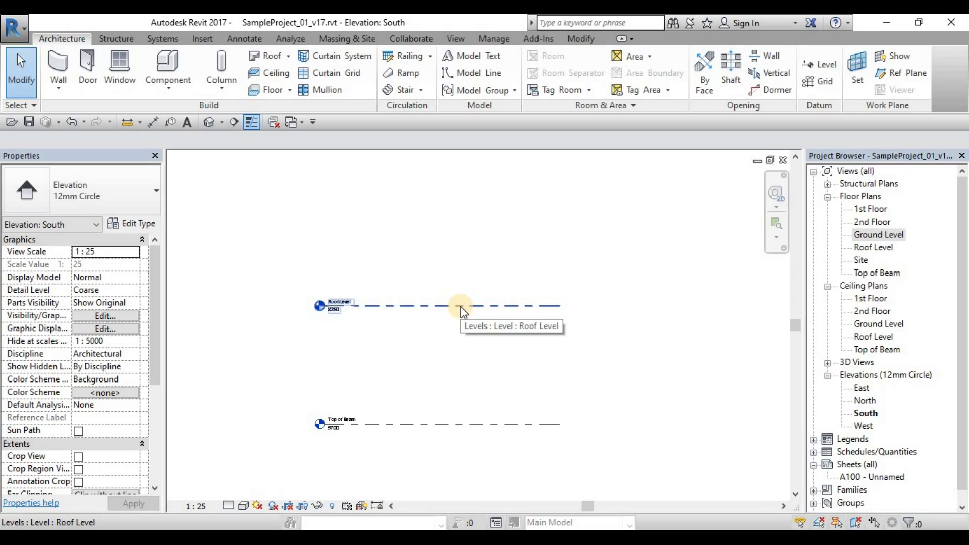
left_click(461, 307)
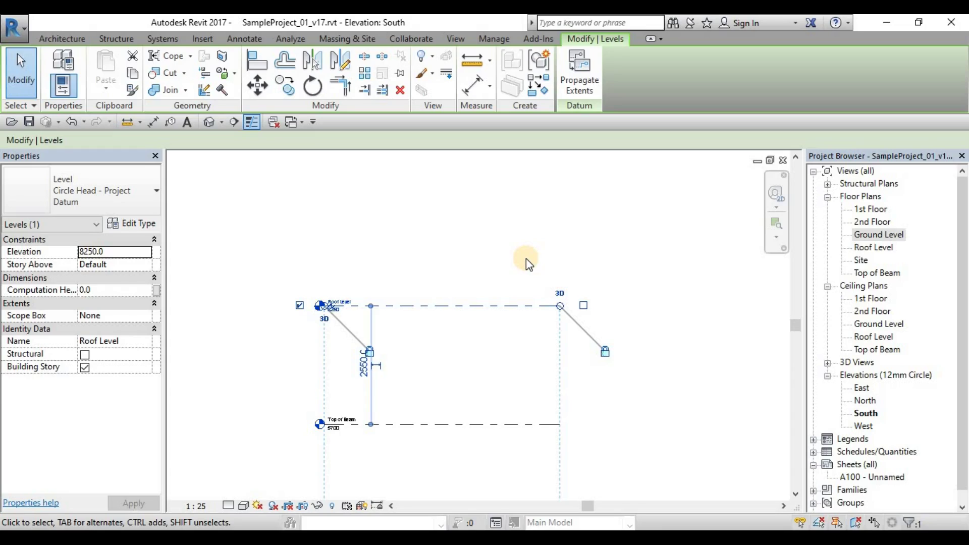
left_click(511, 267)
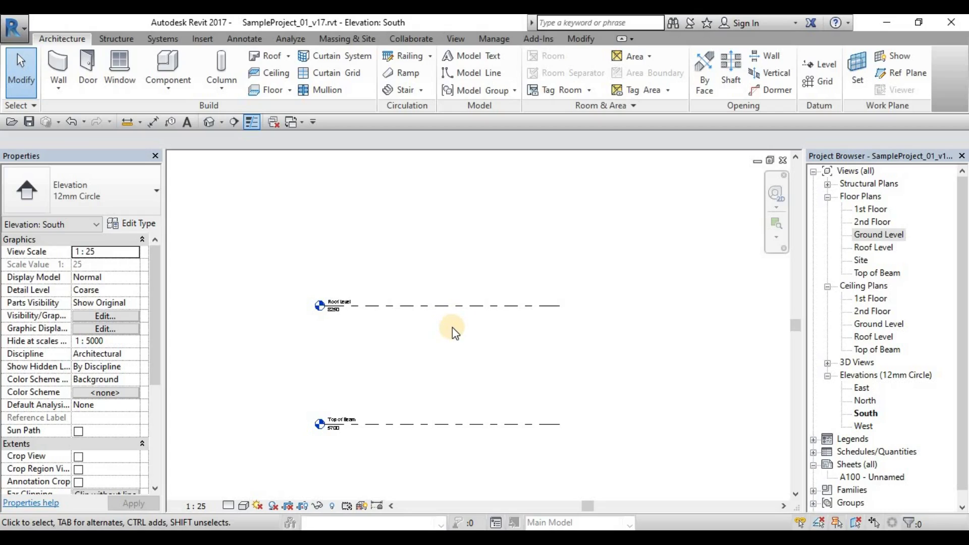
scroll(452, 328, "down", 2)
scroll(379, 407, "up", 1)
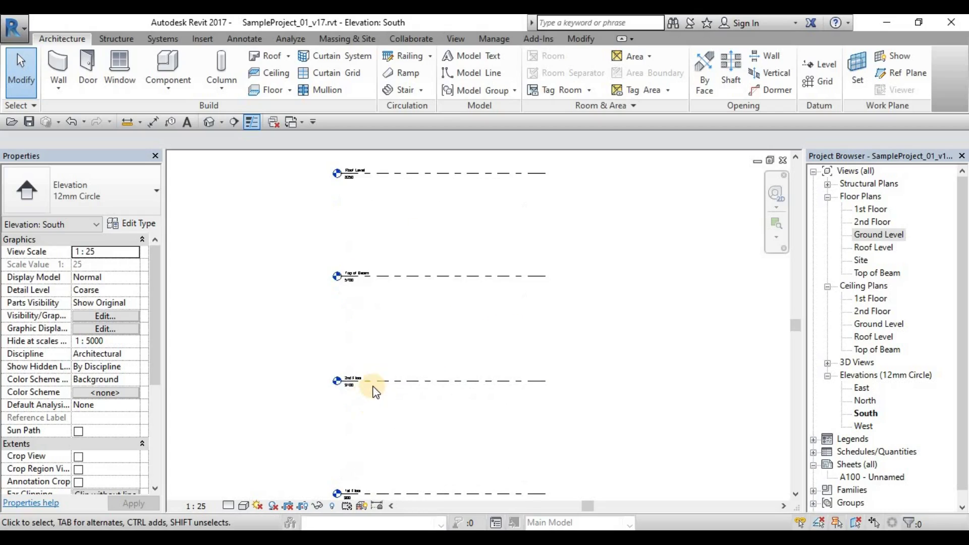
scroll(400, 396, "down", 1)
scroll(350, 301, "up", 1)
middle_click_drag(433, 290, 436, 338)
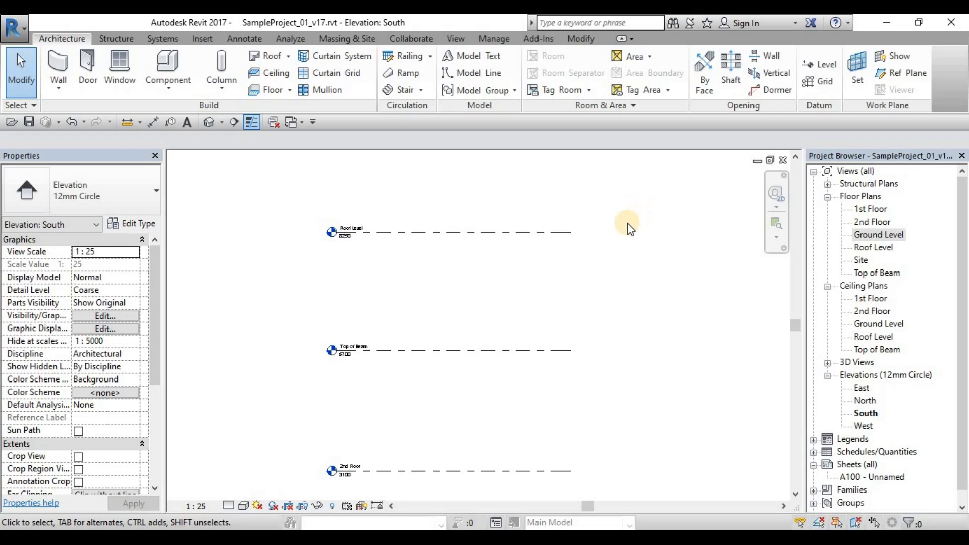
middle_click_drag(574, 216, 569, 261)
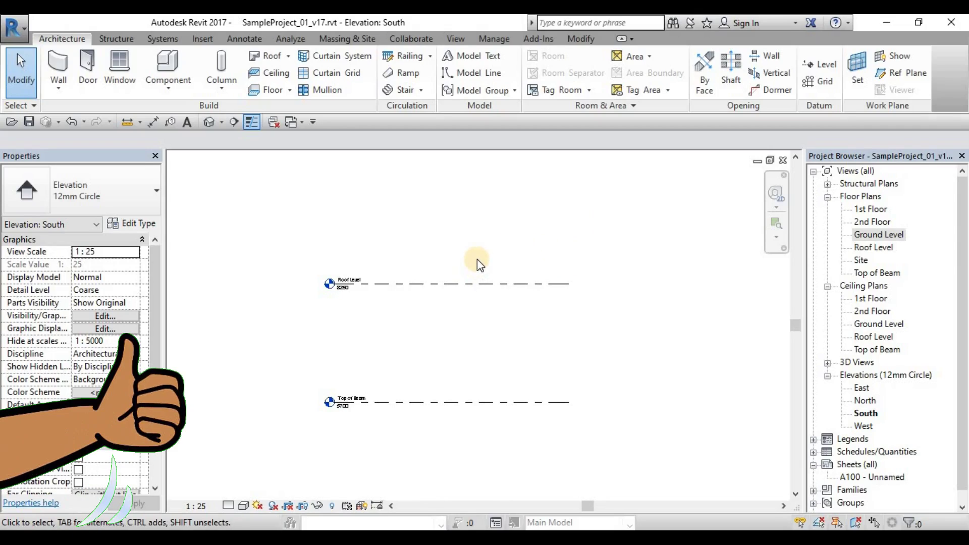
middle_click_drag(485, 308, 465, 349)
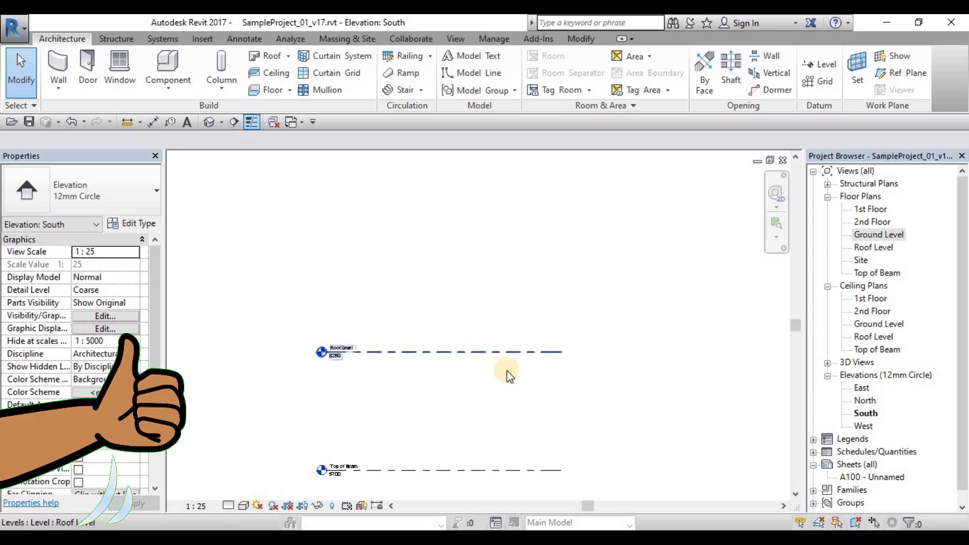
Step: Copy the Roof Level line 2500 upward with CO, creating Level 5 at 10750
left_click(447, 355)
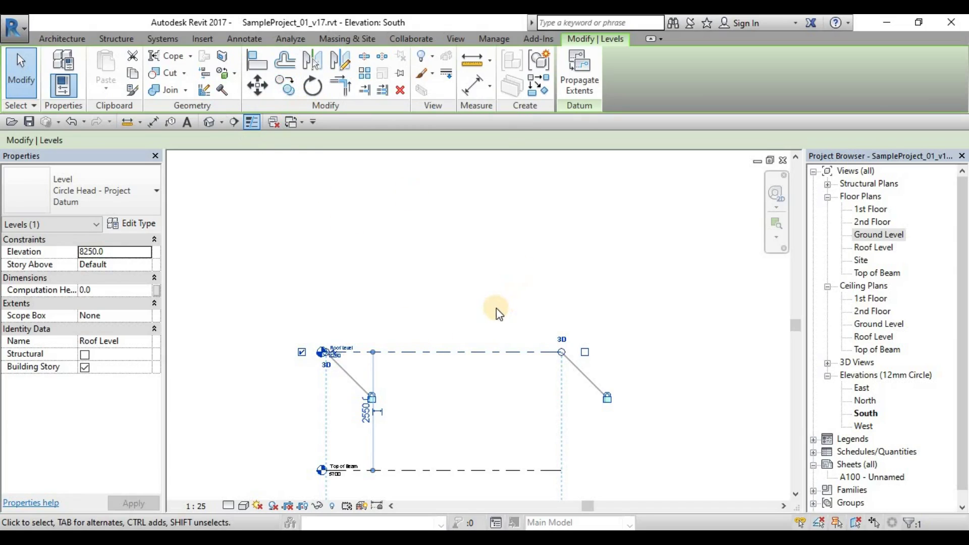
key("c")
key("o")
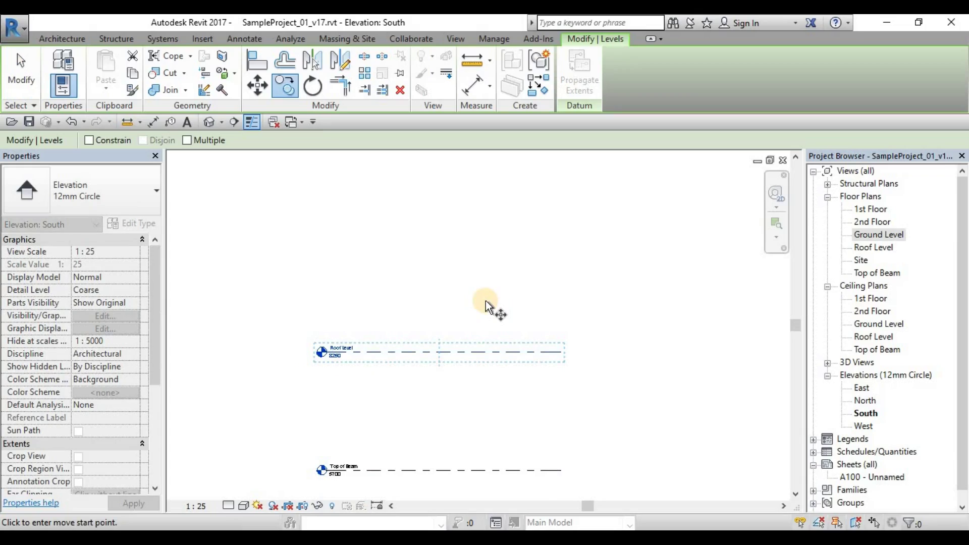
left_click(461, 351)
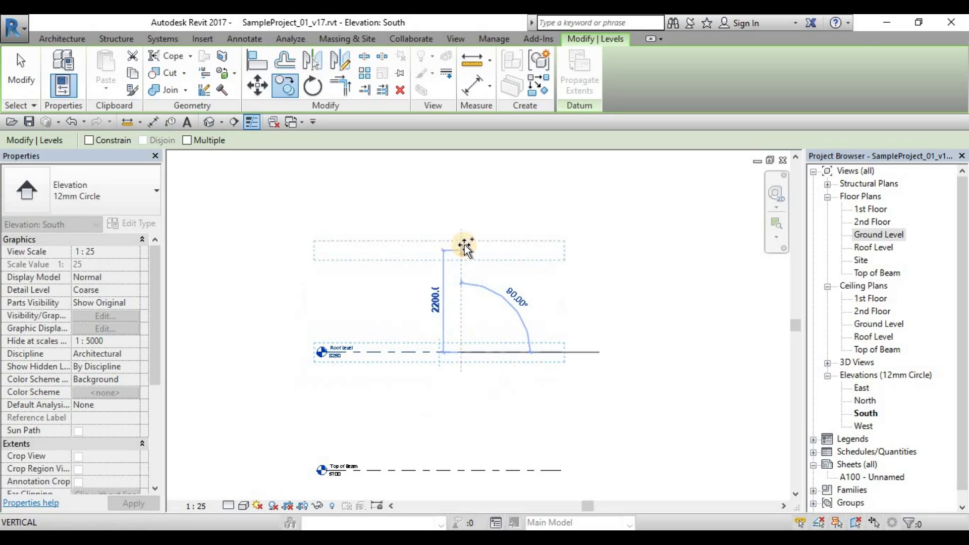
left_click(461, 238)
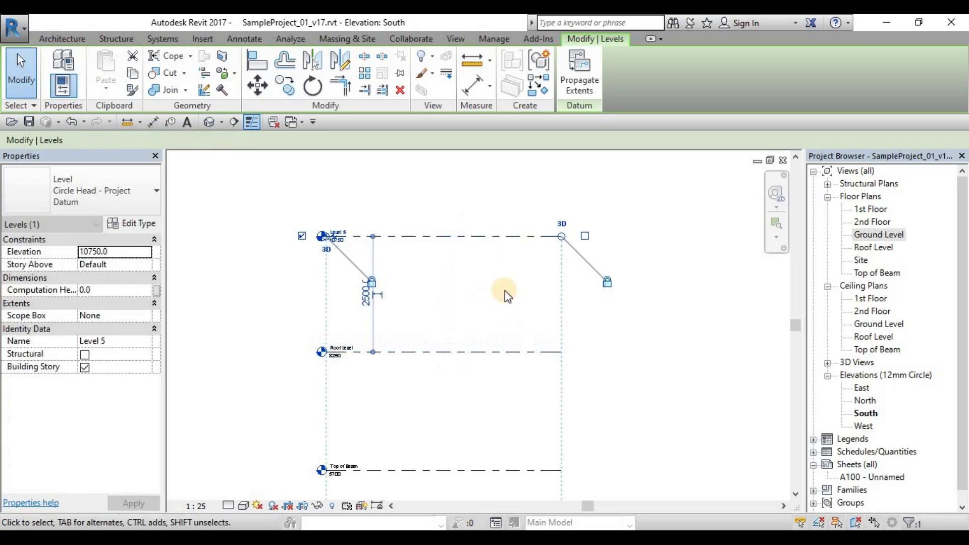
left_click(696, 222)
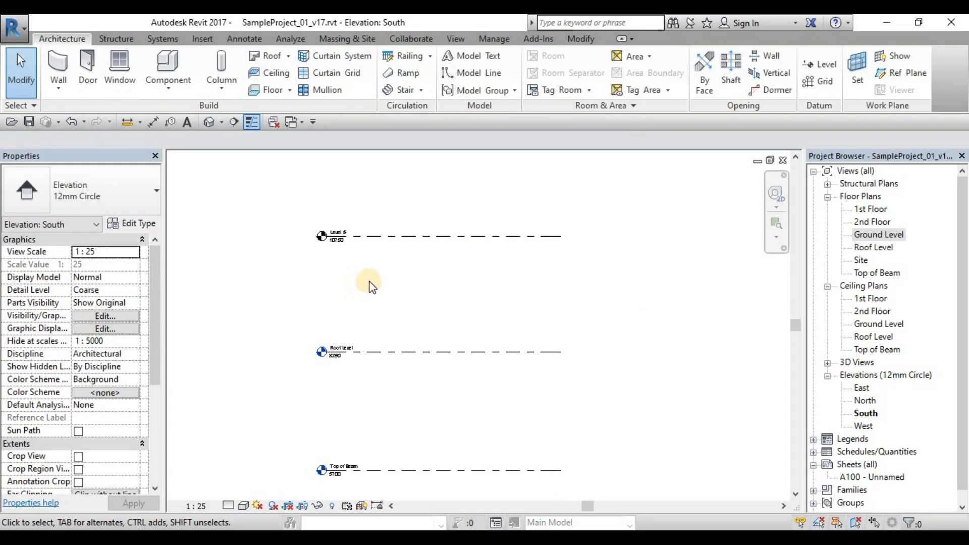
mouse_move(394, 279)
middle_mouse_down()
mouse_move(424, 275)
mouse_move(384, 264)
middle_mouse_up()
scroll(337, 219, "up", 2)
scroll(384, 223, "up", 1)
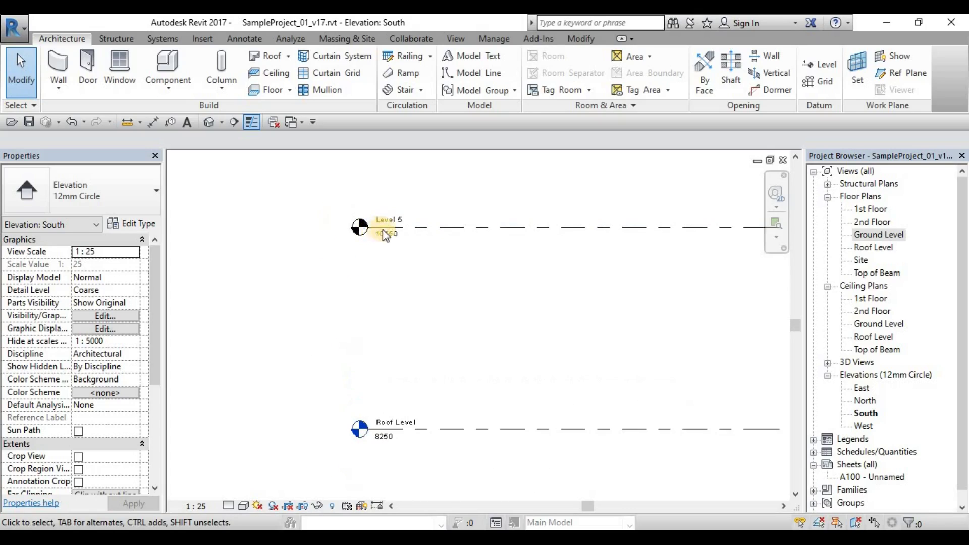
left_click(359, 223)
left_click(340, 329)
middle_click_drag(340, 329, 309, 419)
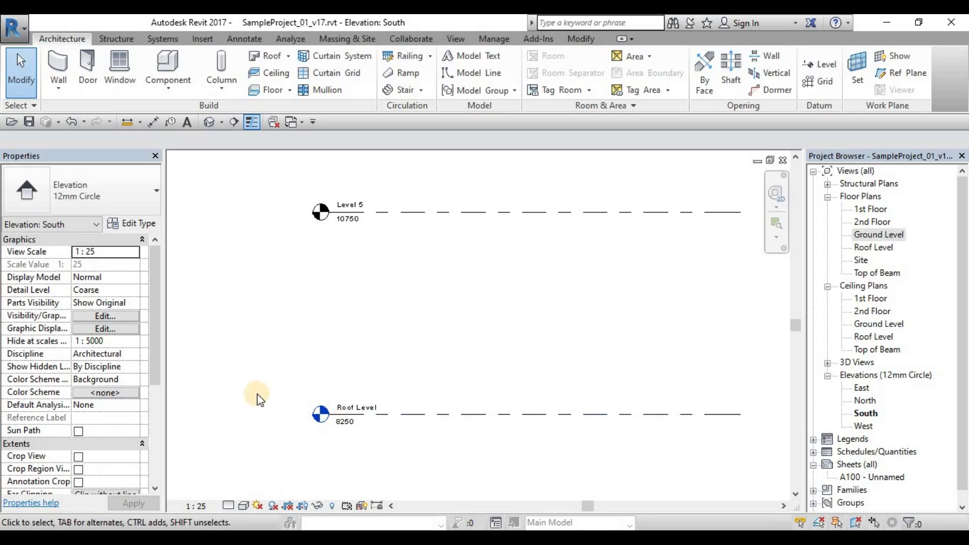
middle_click_drag(411, 249, 389, 257)
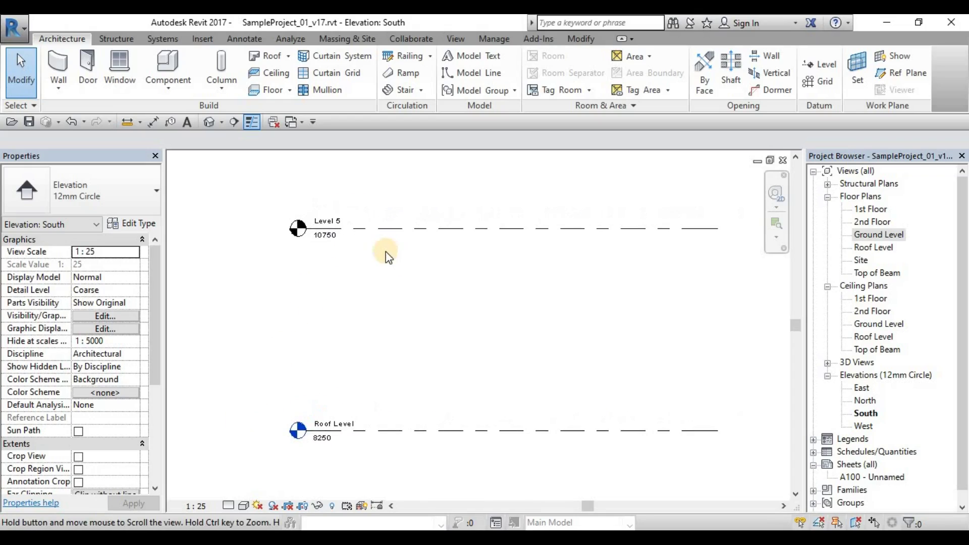
left_click(402, 229)
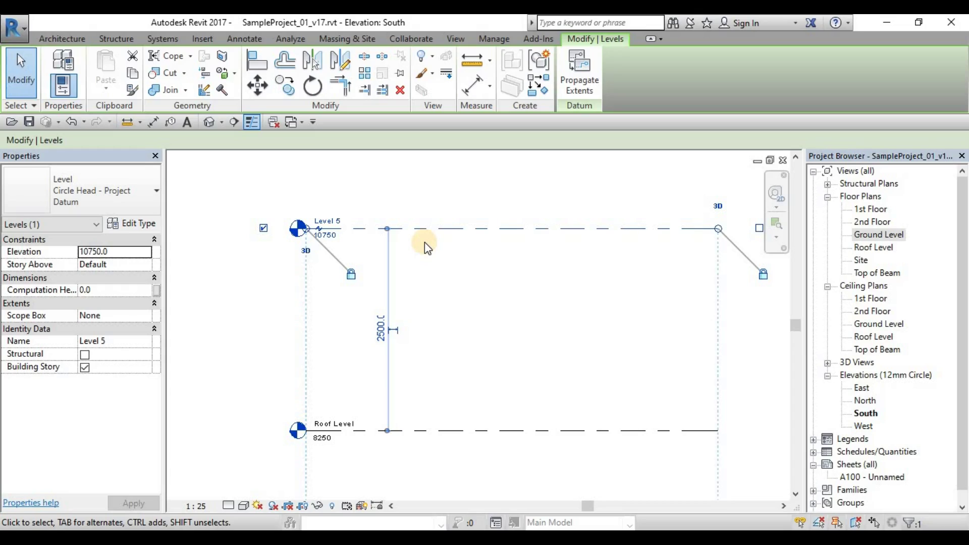
scroll(358, 416, "down", 1)
middle_click_drag(358, 415, 343, 257)
scroll(329, 439, "up", 2)
middle_click_drag(350, 356, 346, 262)
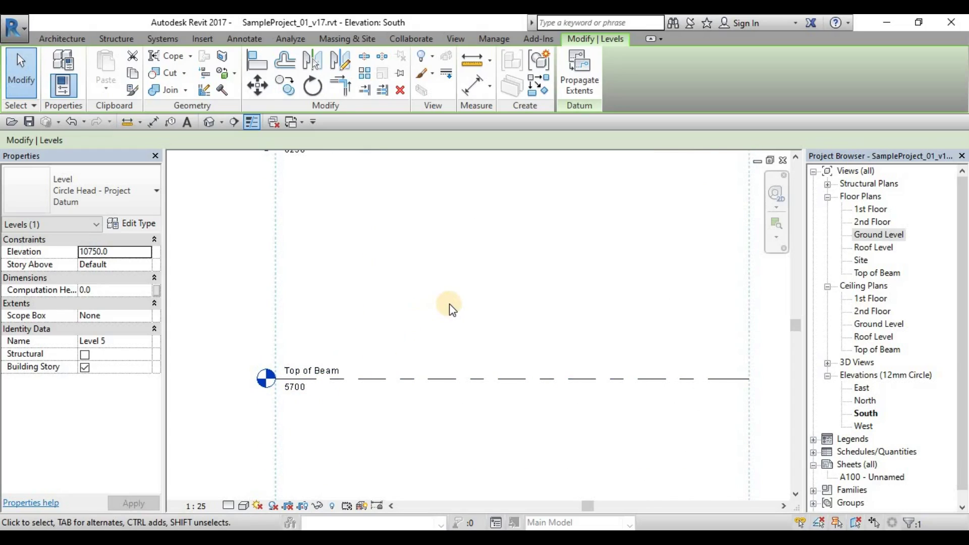
scroll(449, 303, "down", 1)
key("Escape")
middle_click_drag(419, 160, 444, 292)
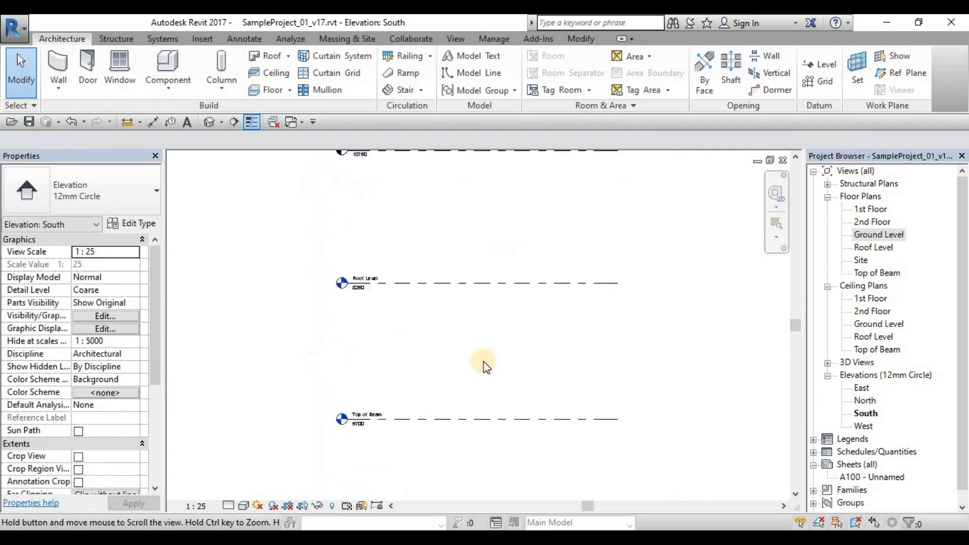
scroll(402, 180, "up", 1)
middle_click_drag(414, 193, 400, 235)
scroll(399, 235, "up", 1)
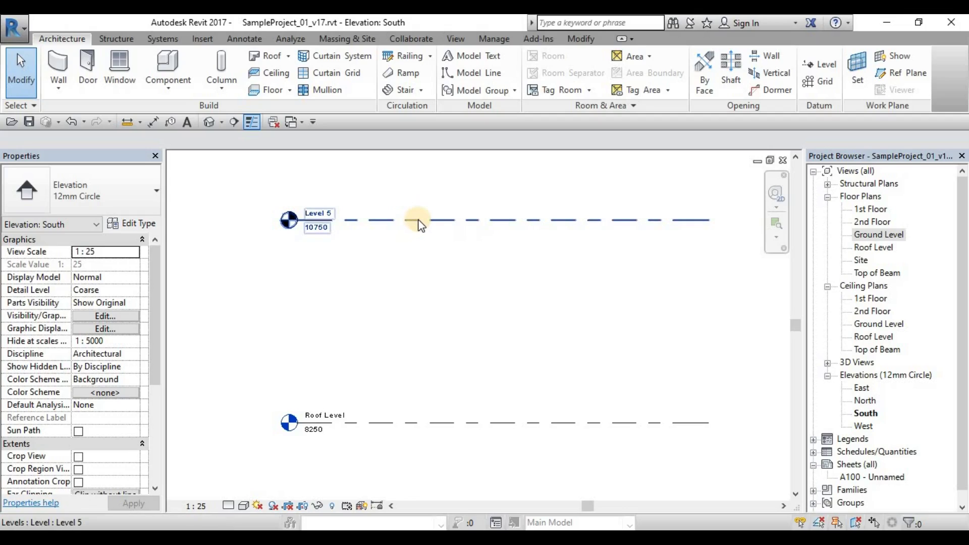
scroll(426, 225, "down", 1)
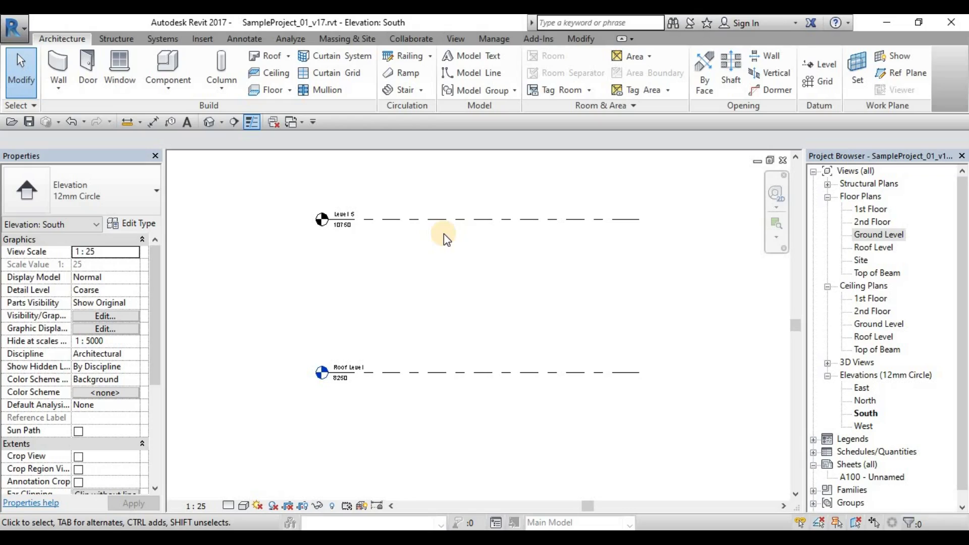
scroll(443, 240, "down", 1)
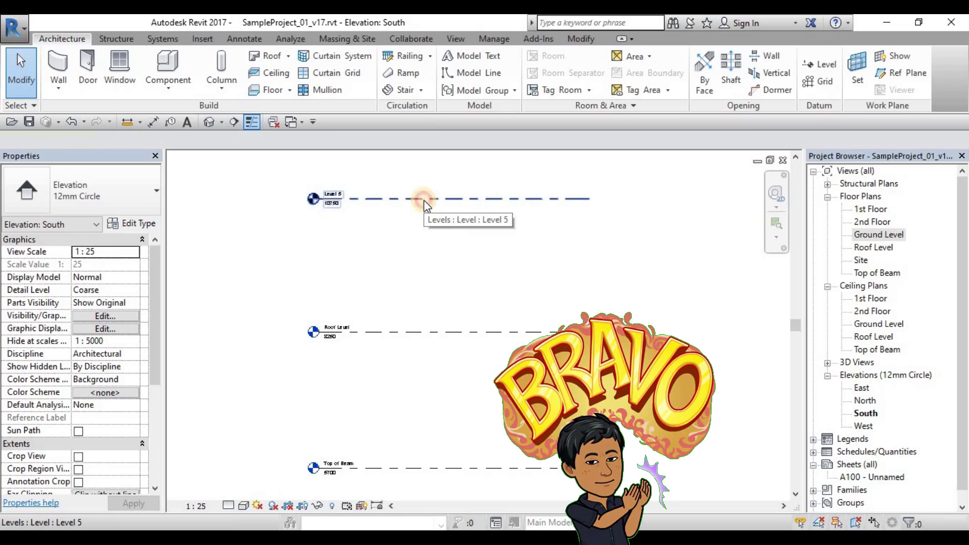
Step: Delete Level 5 and reframe the view on the remaining levels
left_click(424, 200)
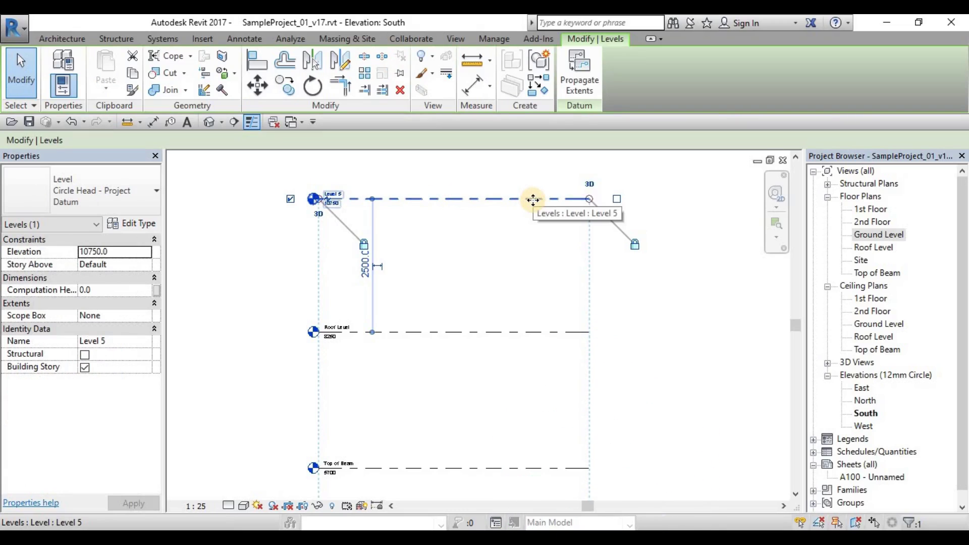
key("Delete")
middle_click_drag(530, 288, 389, 391)
scroll(412, 336, "up", 2)
scroll(442, 329, "down", 3)
mouse_move(442, 330)
middle_mouse_down()
mouse_move(438, 309)
mouse_move(427, 320)
middle_mouse_up()
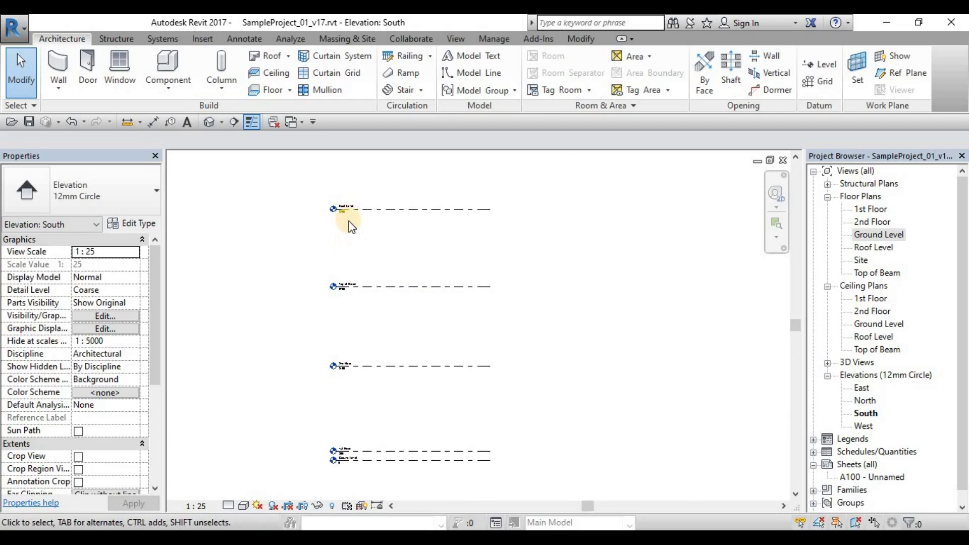
middle_click_drag(349, 225, 331, 211)
Step: Drag the Top of Beam line's right end to lengthen all aligned level lines together
left_click(360, 192)
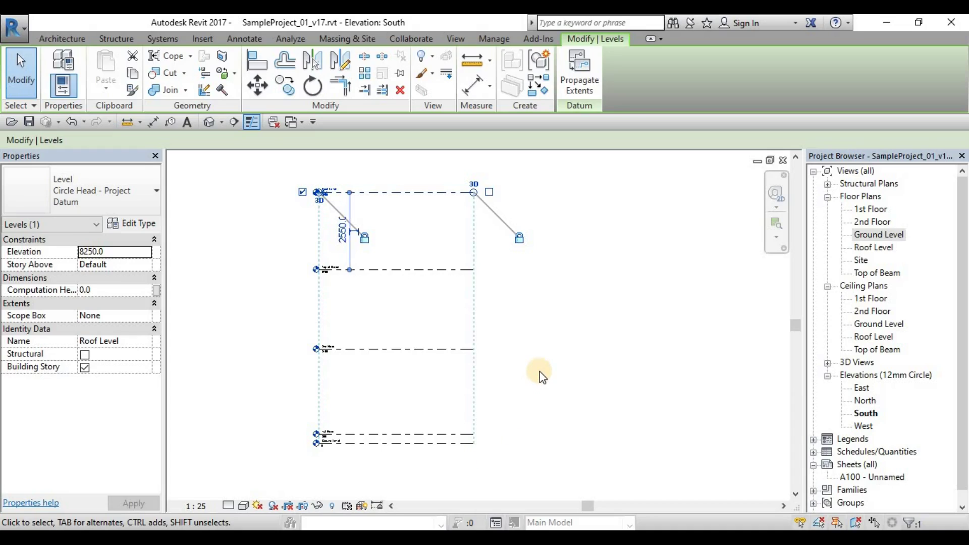
left_click(557, 362)
left_click(457, 275)
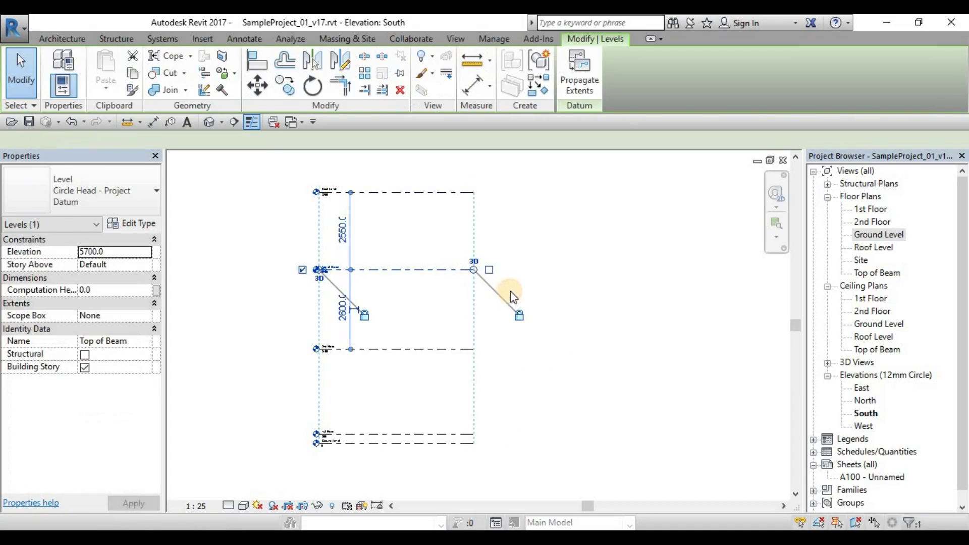
left_click(424, 308)
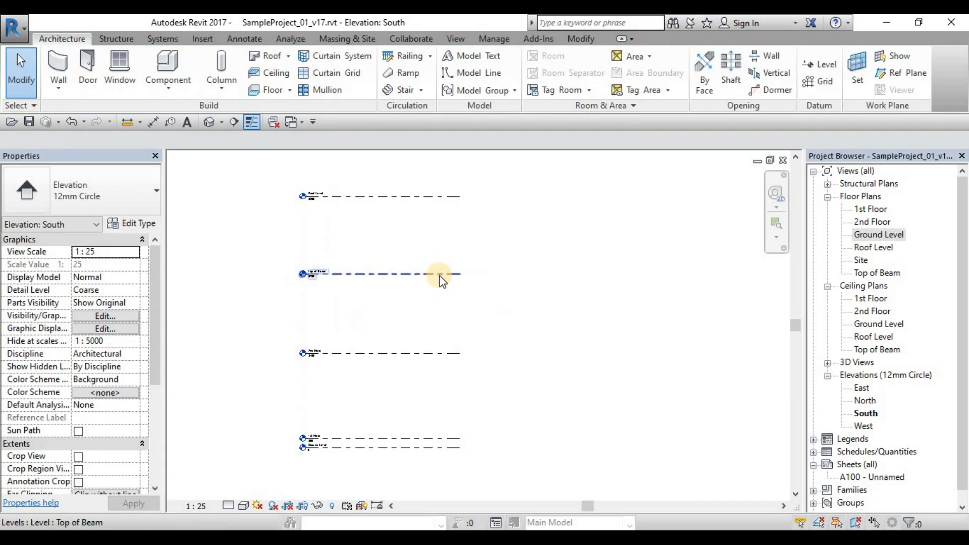
left_click(440, 277)
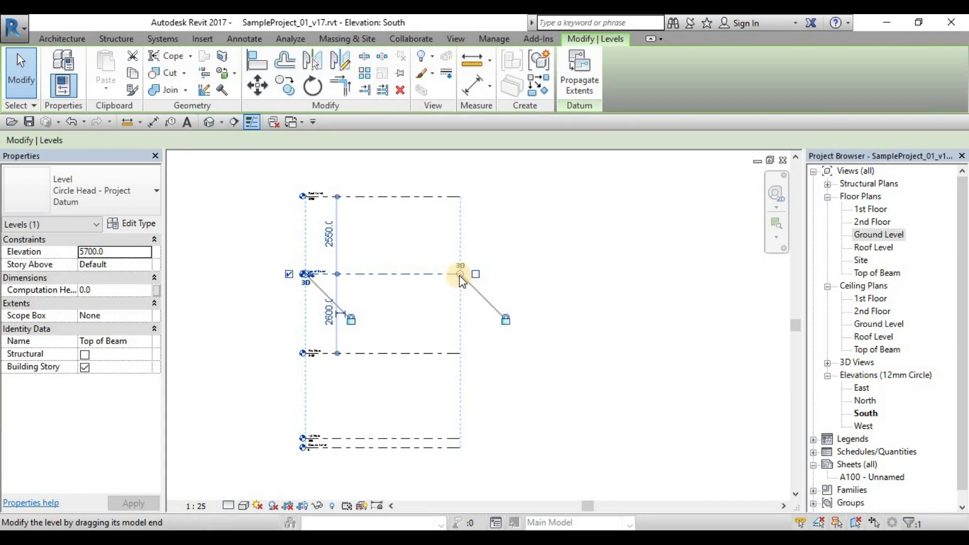
left_click_drag(460, 276, 760, 281)
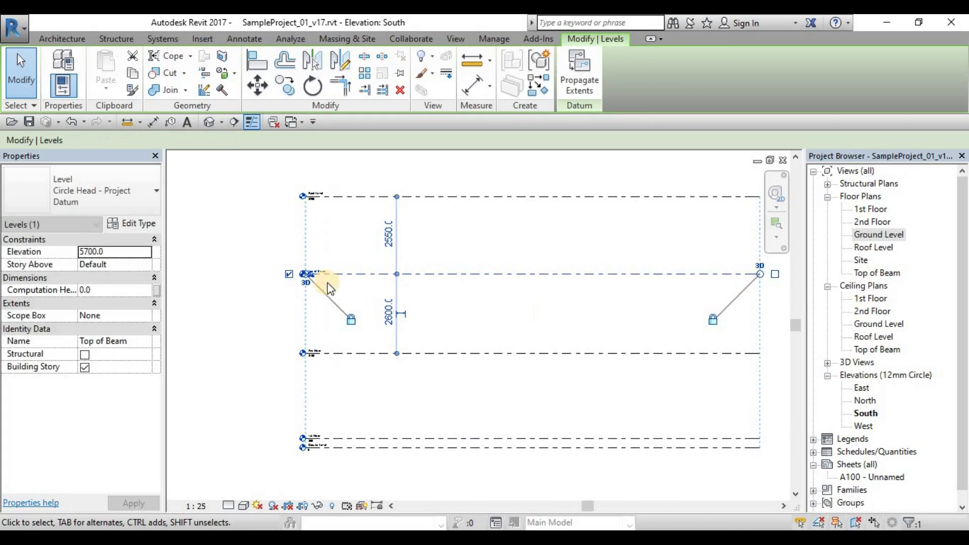
left_click(374, 308)
middle_click_drag(435, 310, 381, 305)
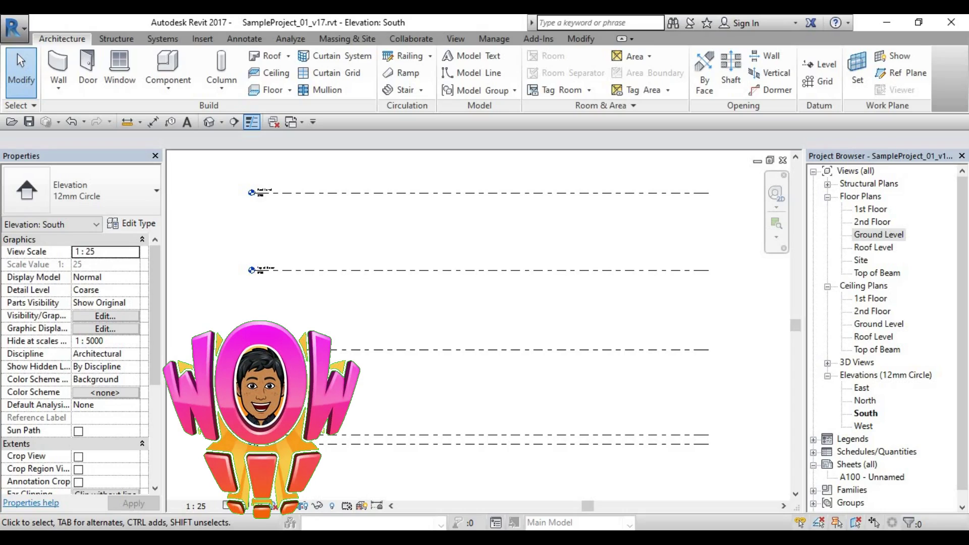
Step: Pan the view slightly to look over the extended level lines
middle_click_drag(361, 421, 372, 419)
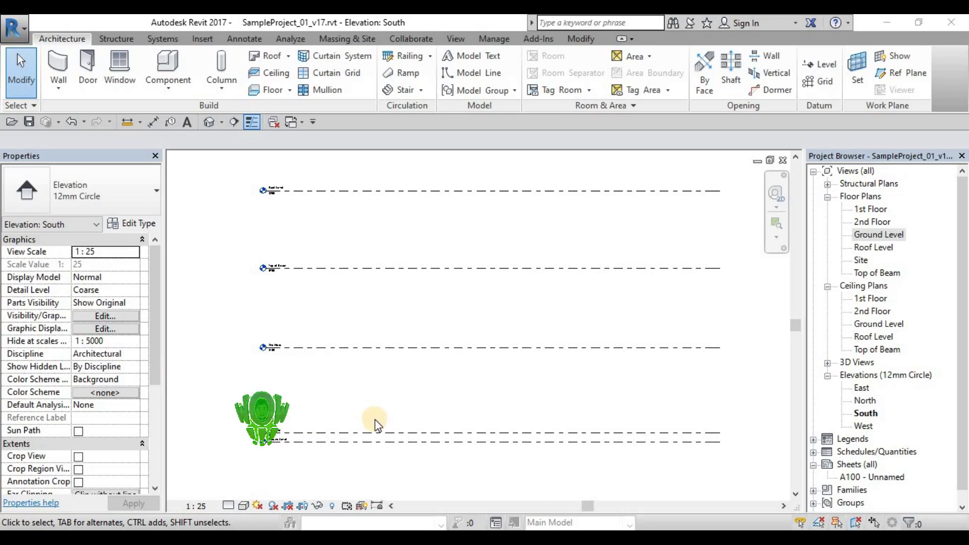